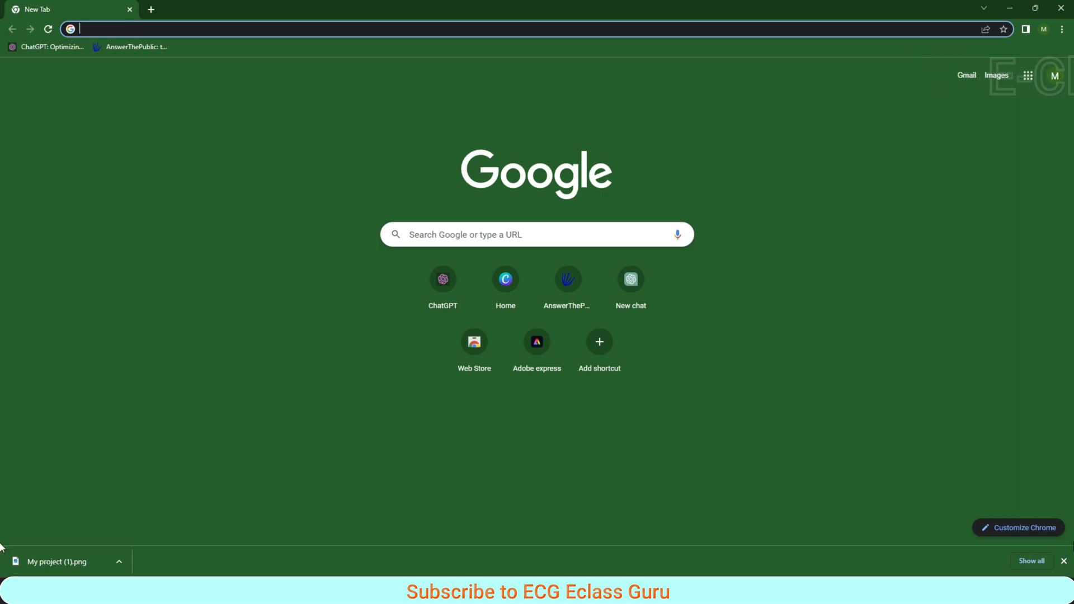
- Open a new ChatGPT chat and request a table having serial no, employee name, DOB, gender, Department for 10 rows
left_click(1065, 563)
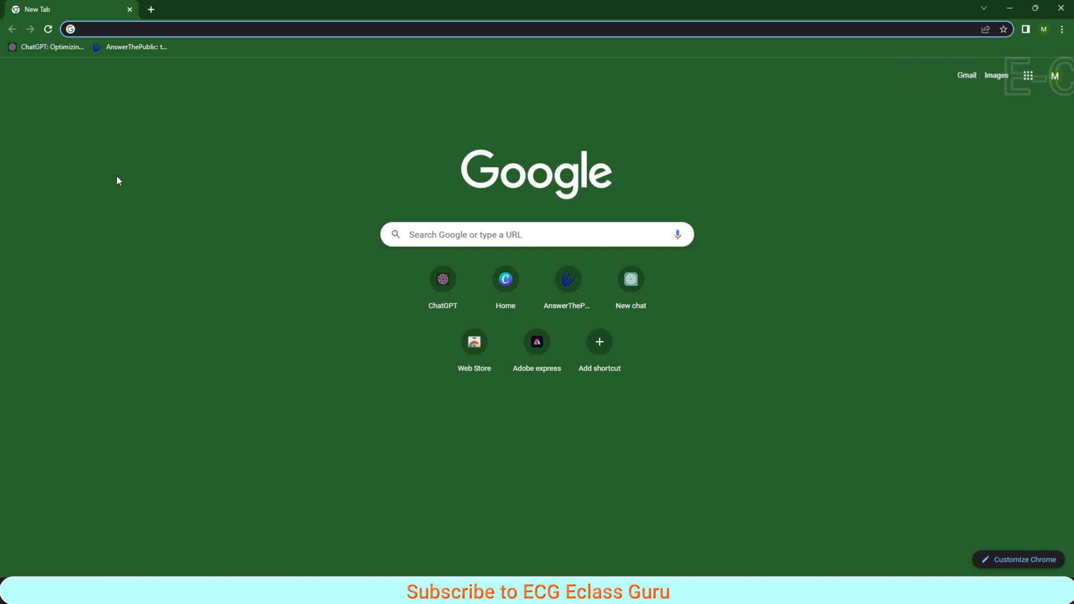
left_click(630, 283)
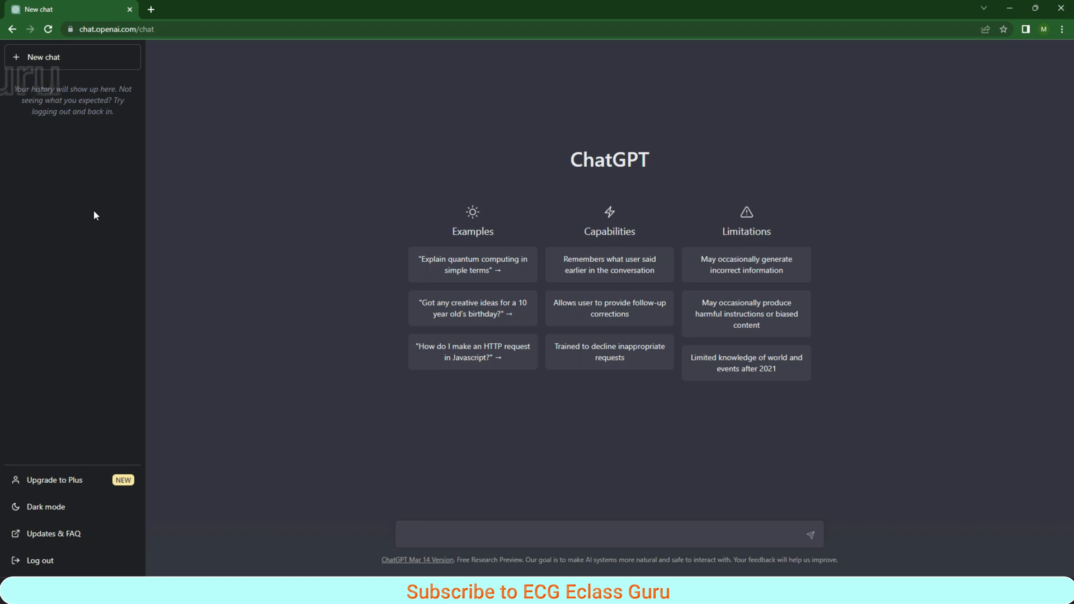
type("create a ")
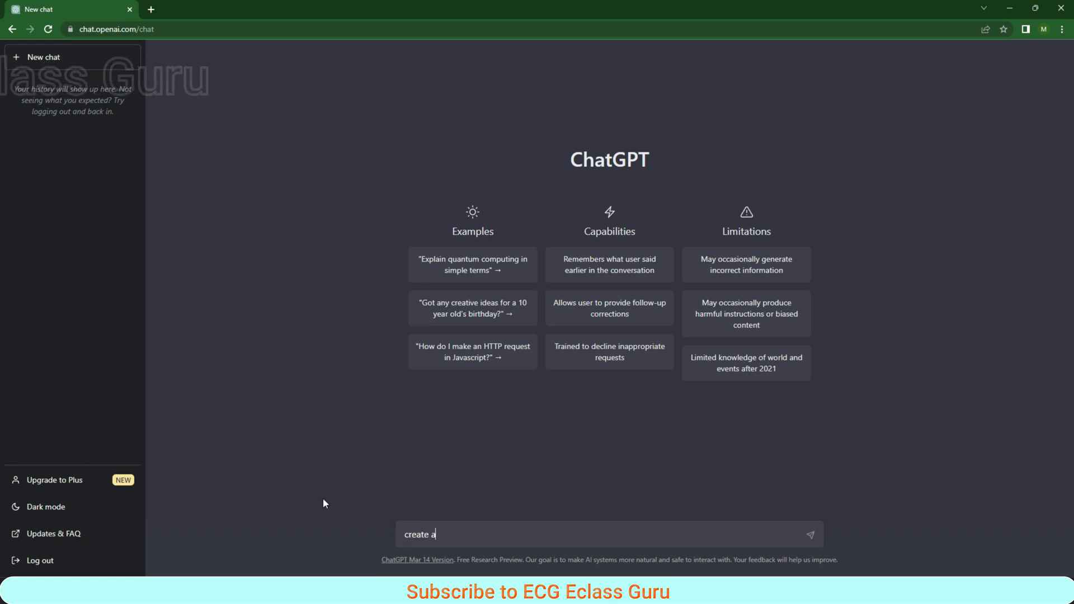
type("tab")
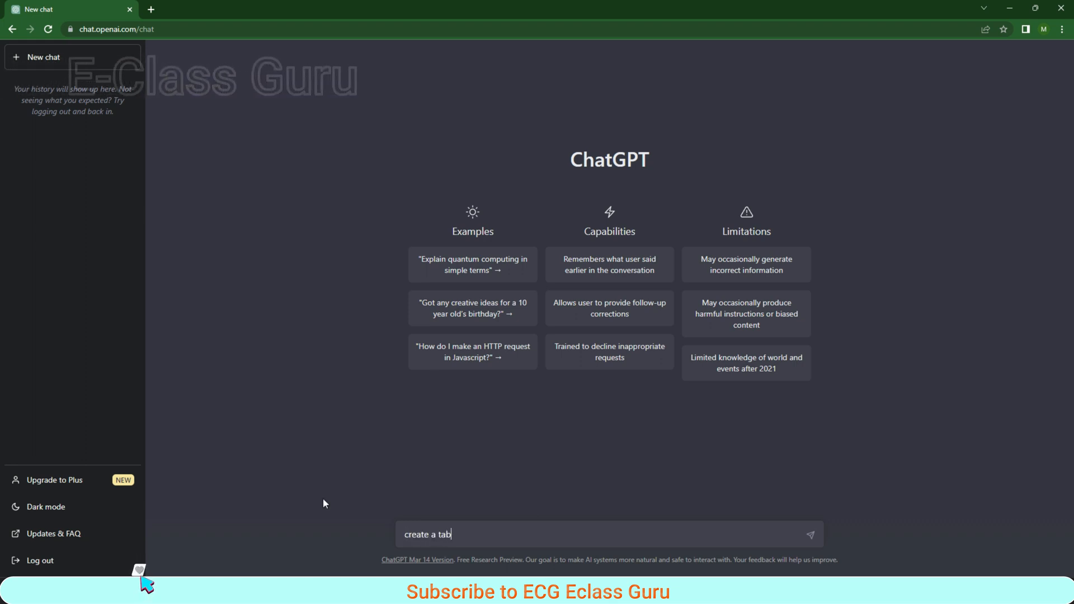
type("le having ")
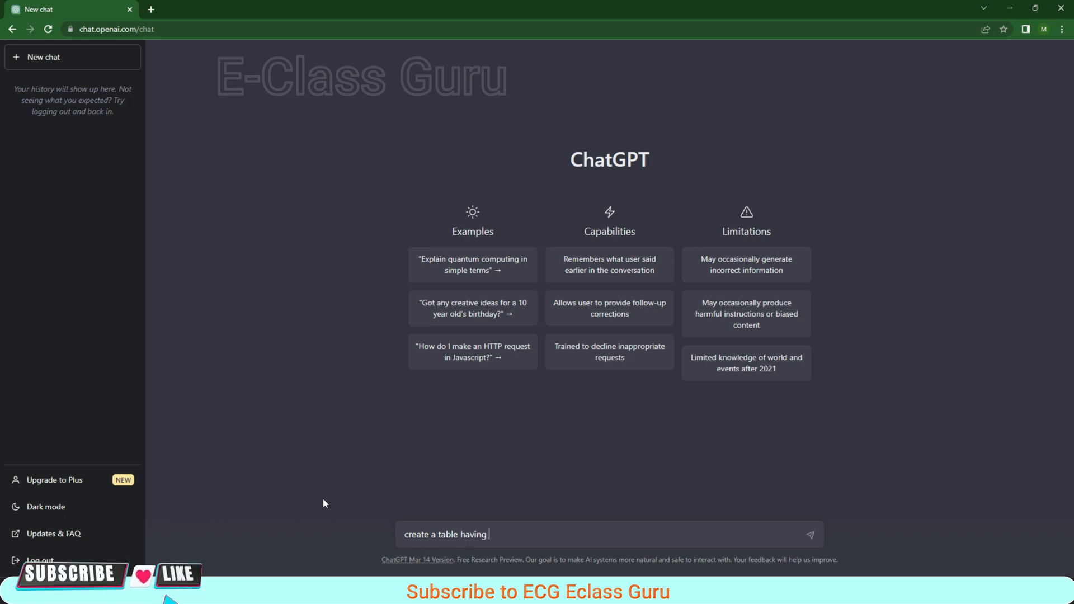
type("serial ")
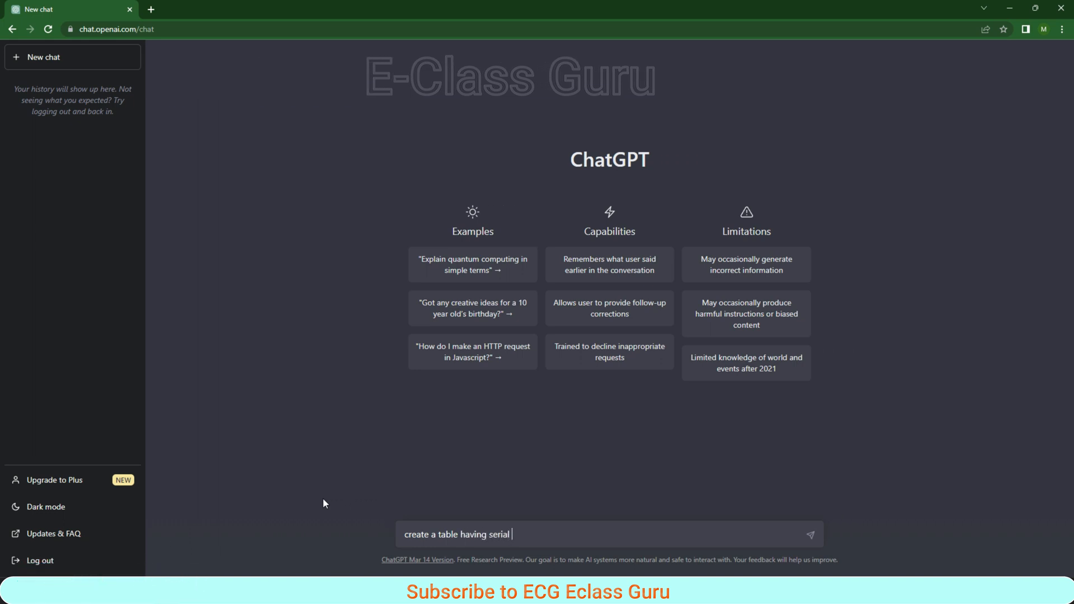
type("no,")
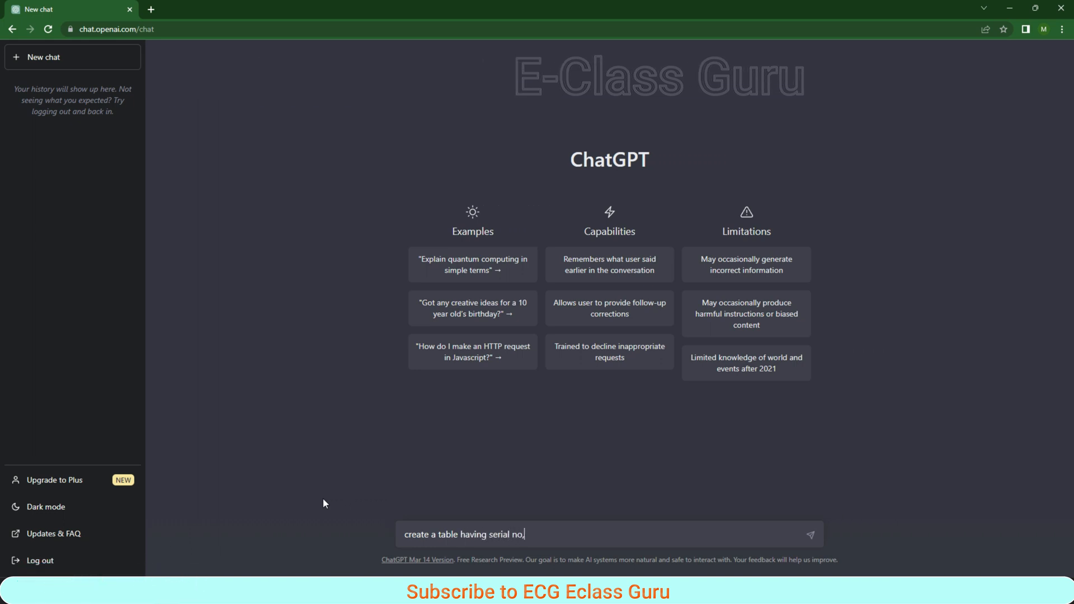
type("emp")
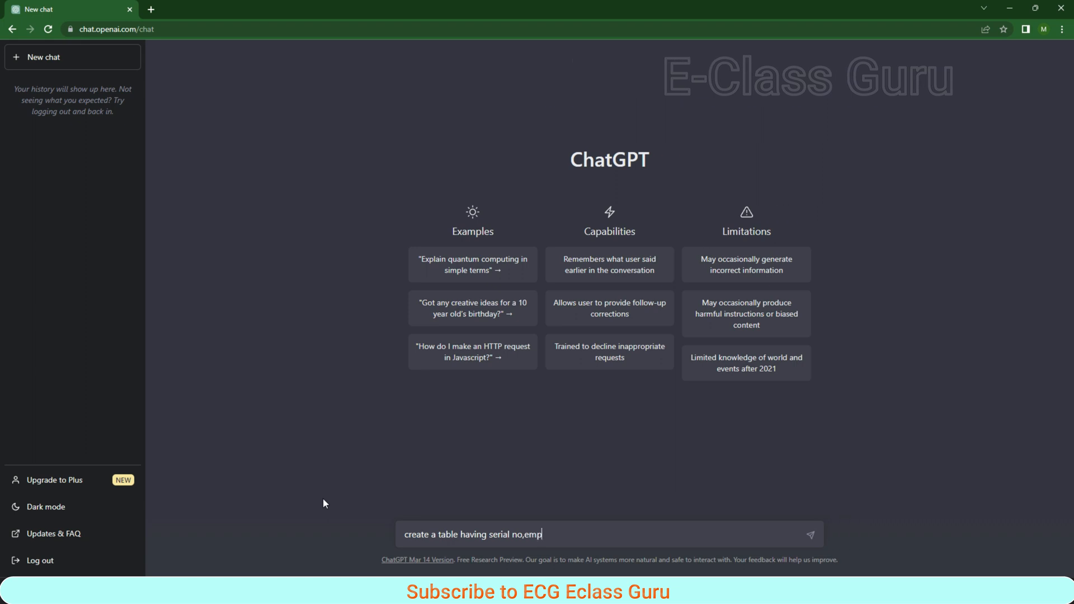
type("loyee")
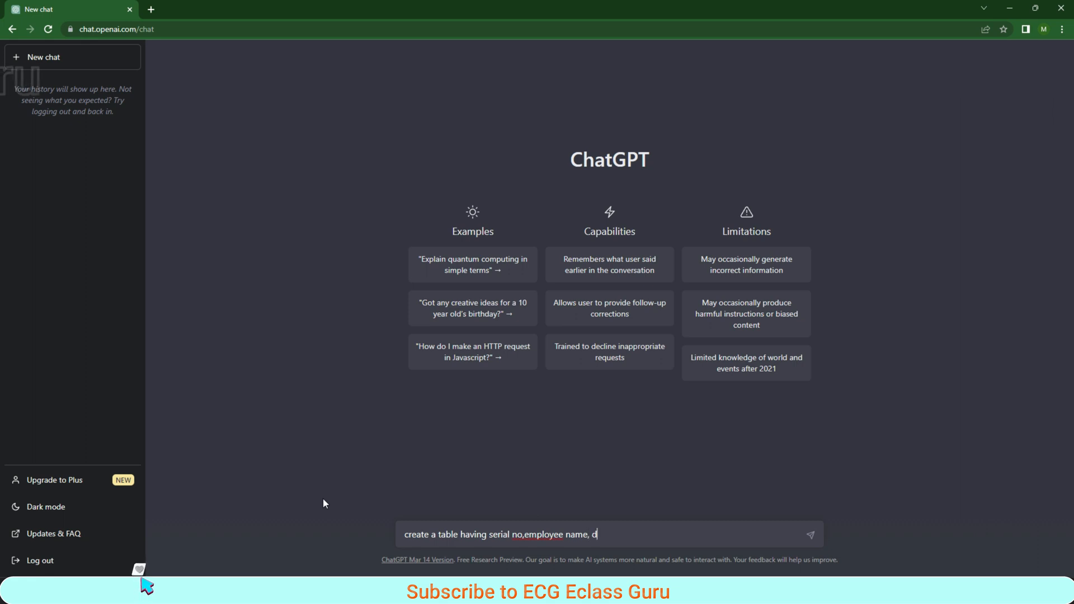
type("name, dO")
key("BackSpace")
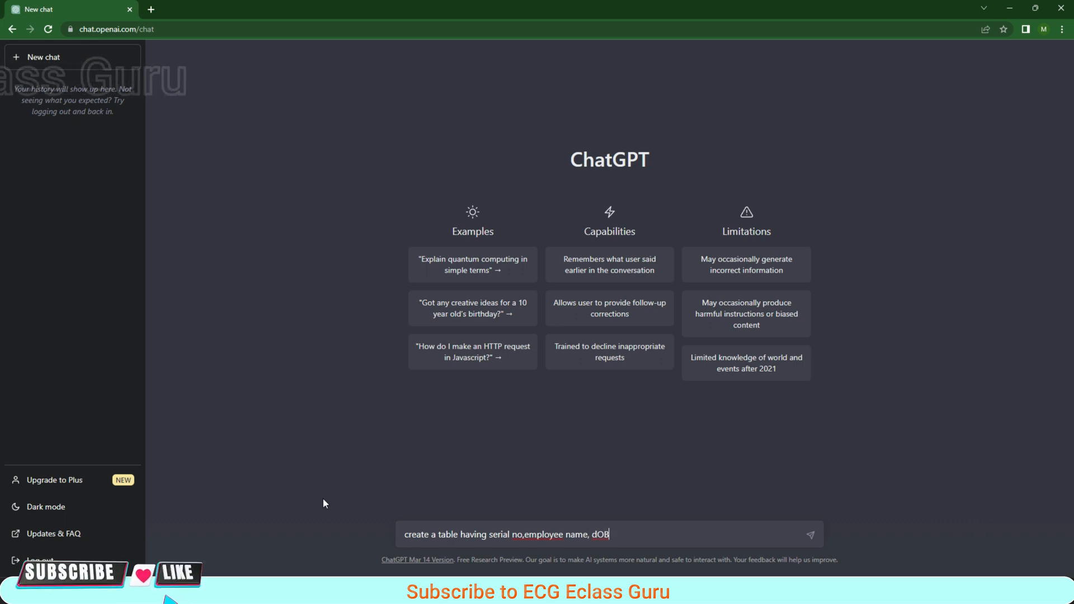
key("BackSpace")
type("DO")
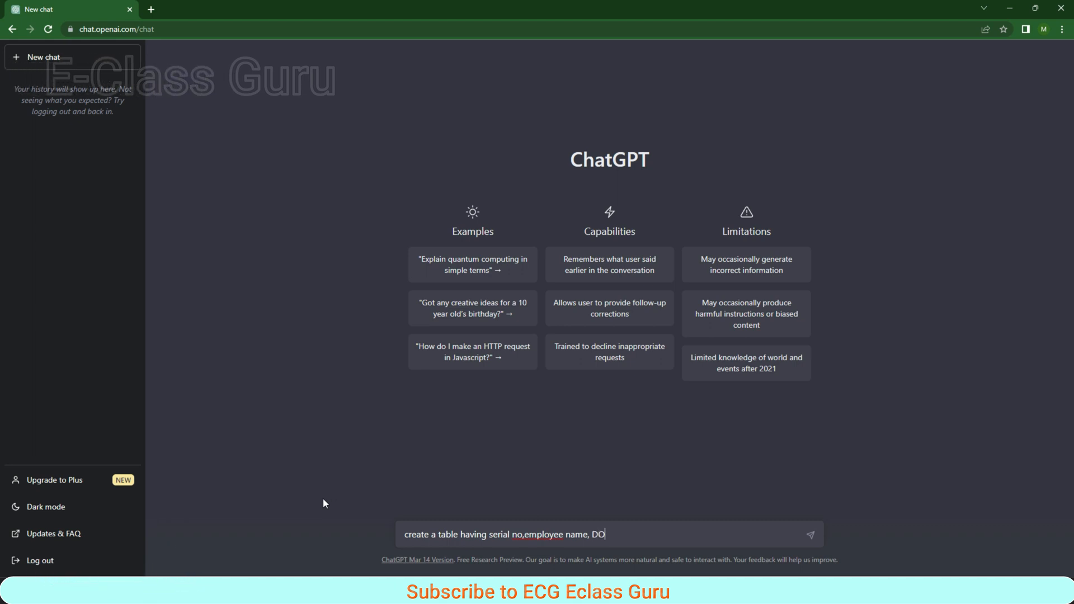
type("B,")
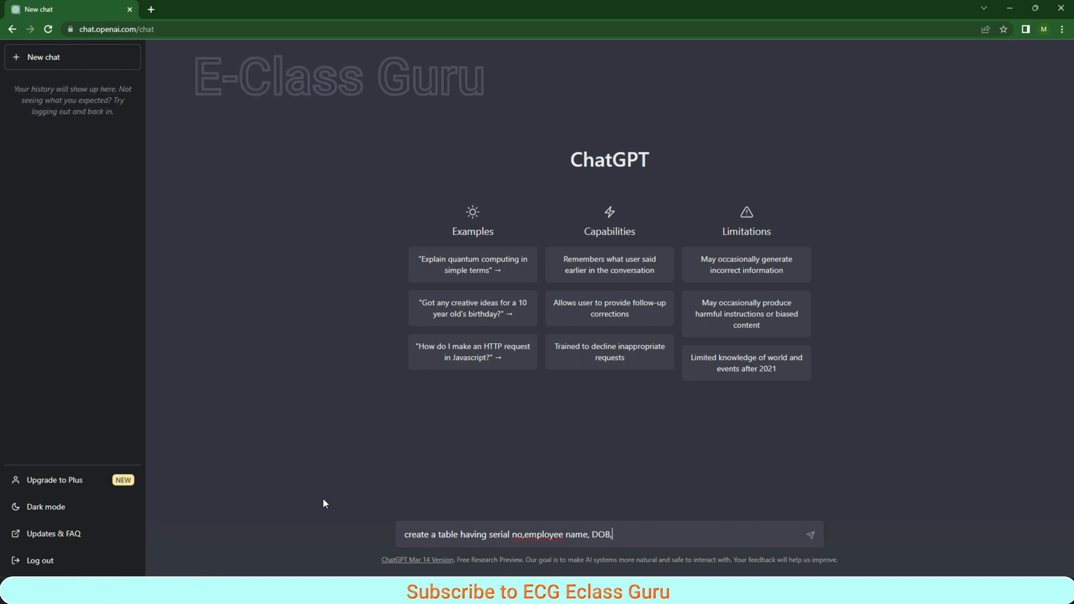
type("gender")
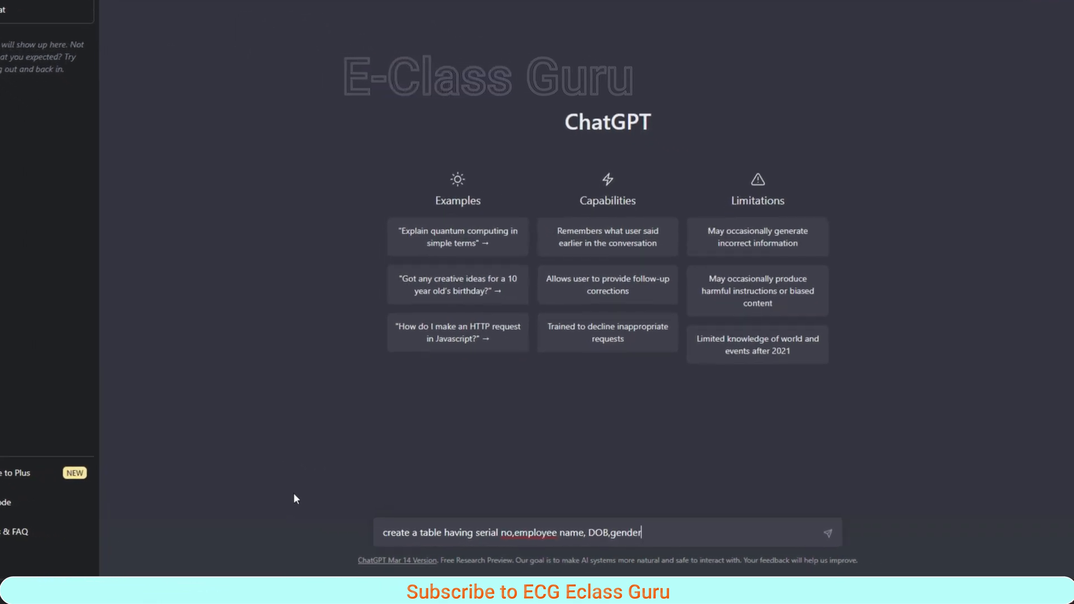
type(",D")
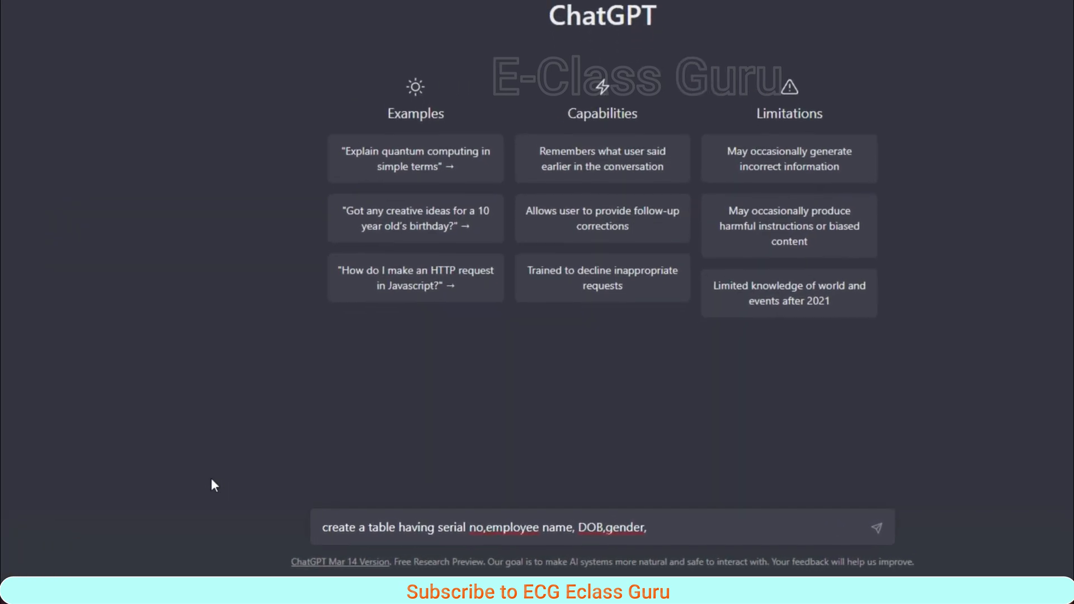
type("epart")
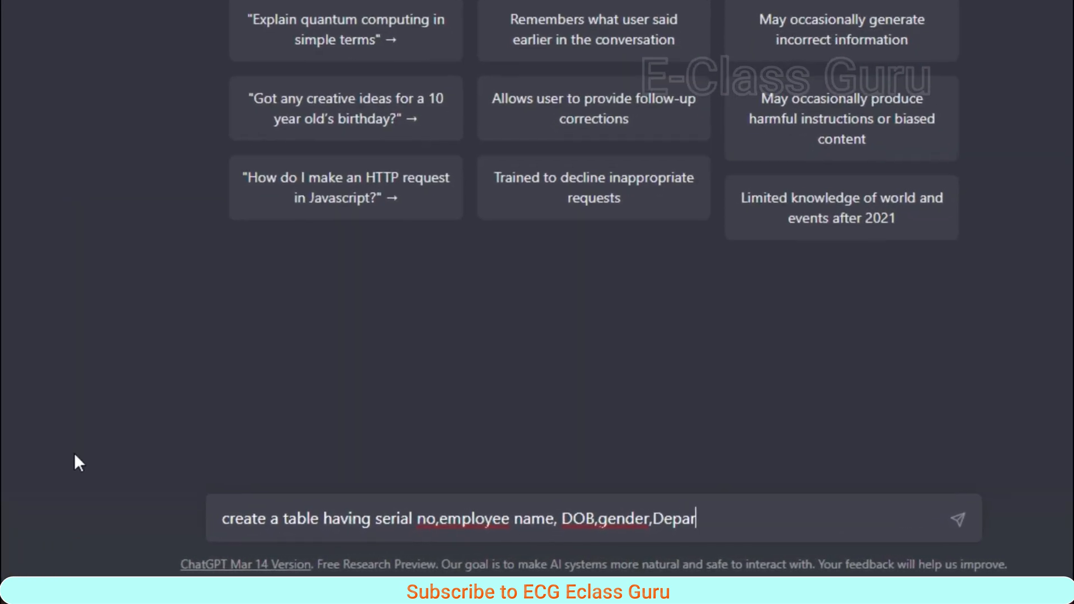
type("ment for 10 rows")
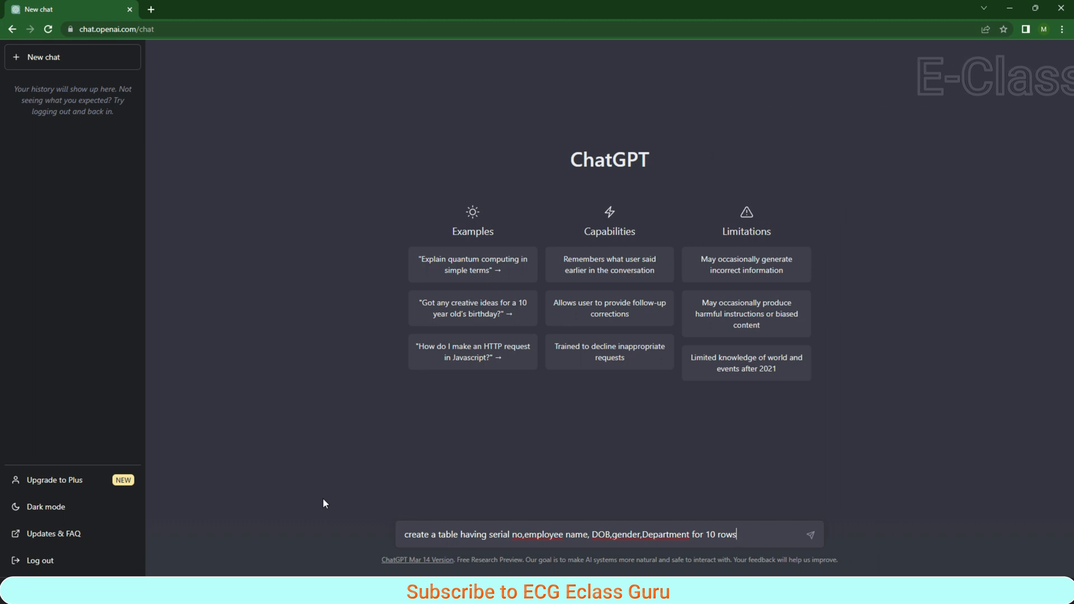
key("Return")
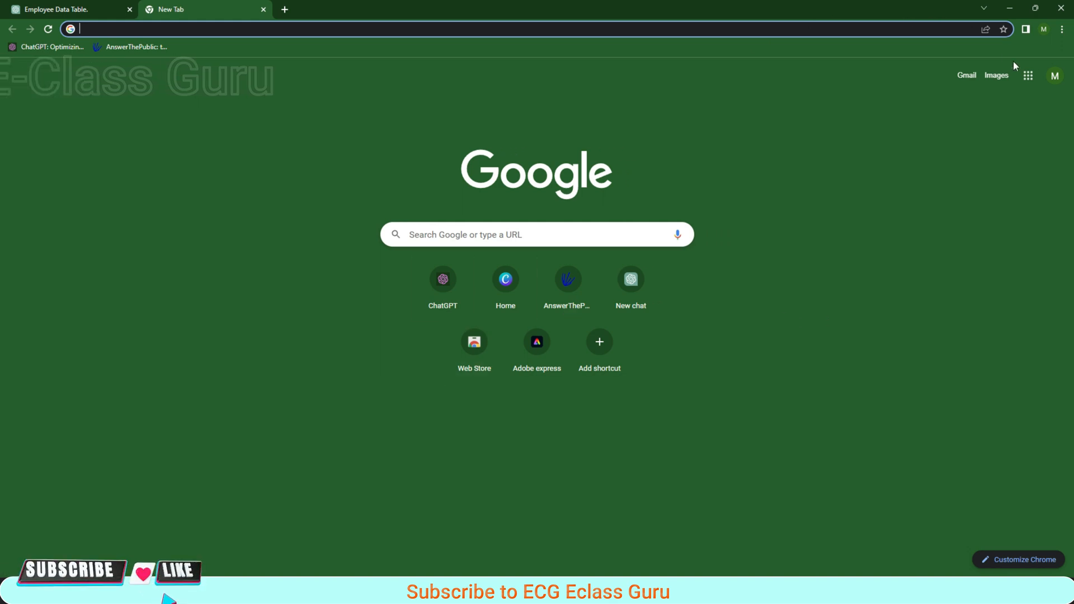
- Open Google Sheets from the Google apps and create a blank spreadsheet
left_click(1028, 75)
scroll(1020, 267, "down", 5)
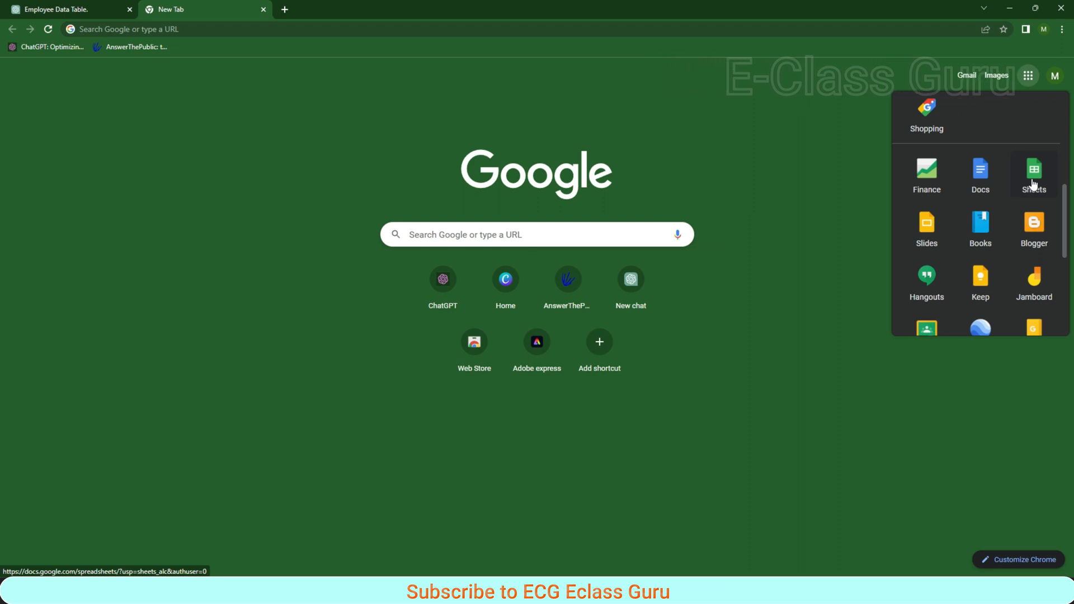
left_click(1033, 184)
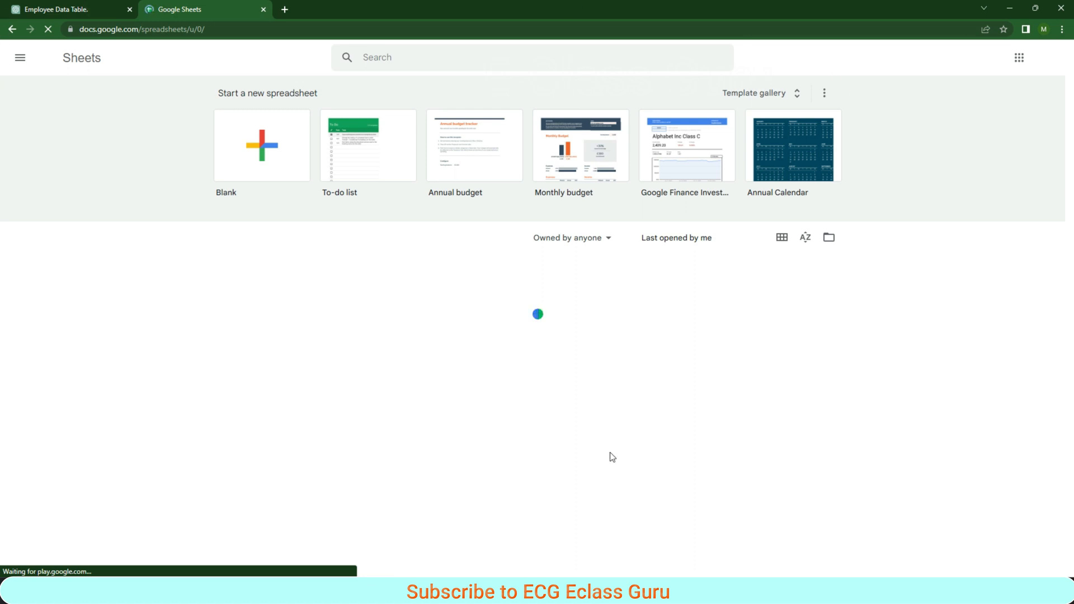
left_click(265, 151)
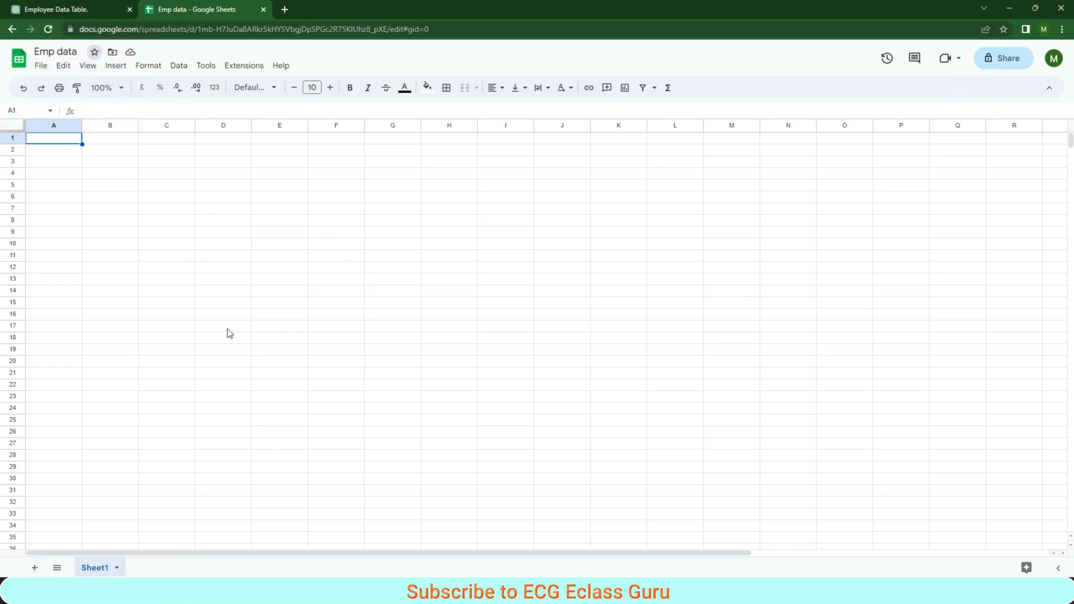
- Switch back to ChatGPT and copy the whole generated employee table, including its header row
left_click(62, 10)
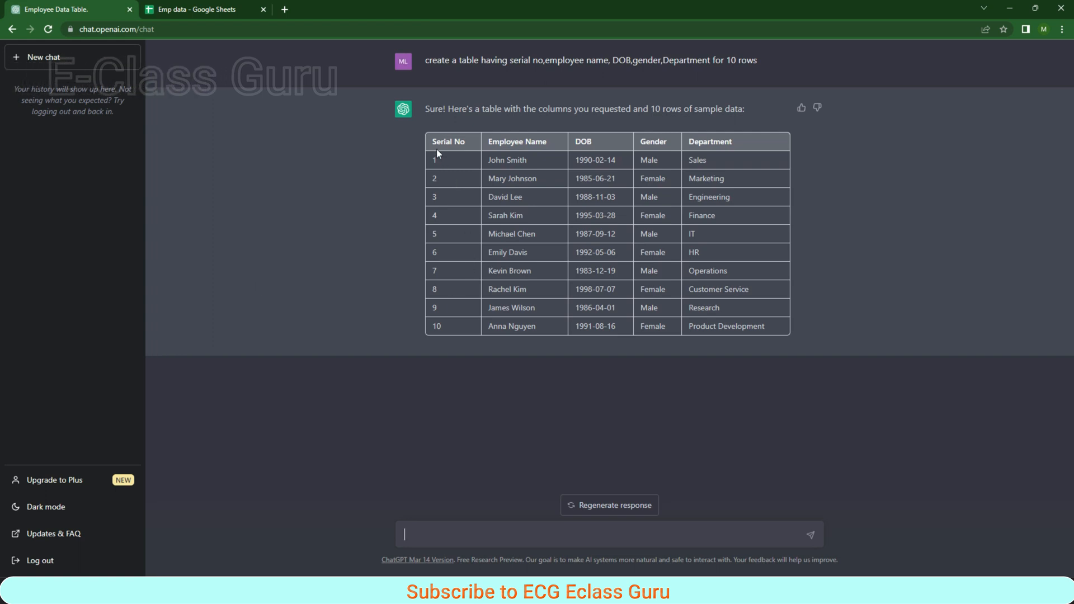
left_click_drag(436, 150, 770, 326)
key("ctrl+c")
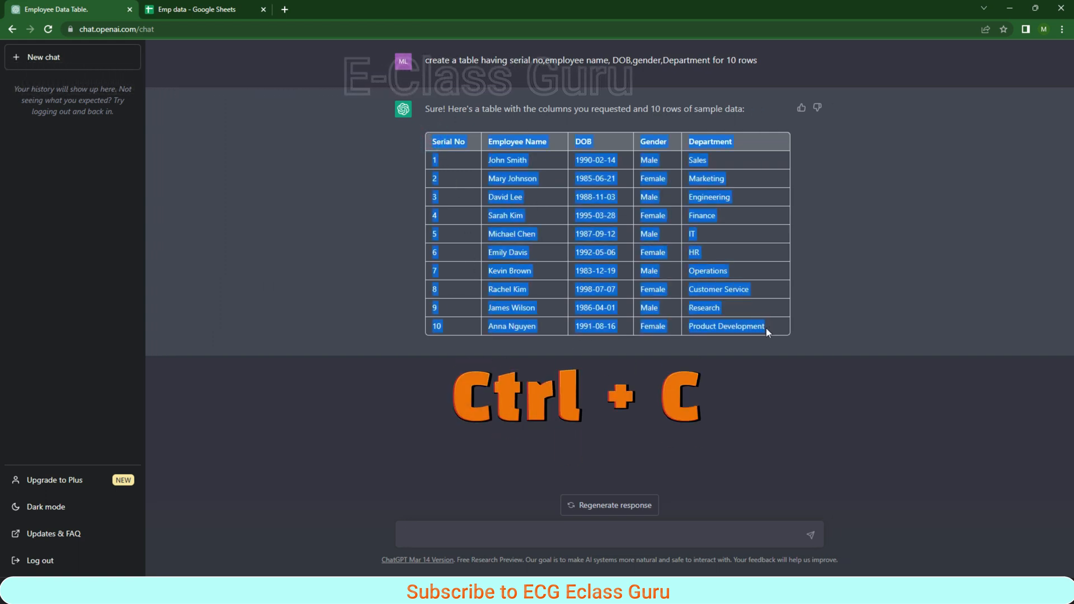
right_click(516, 207)
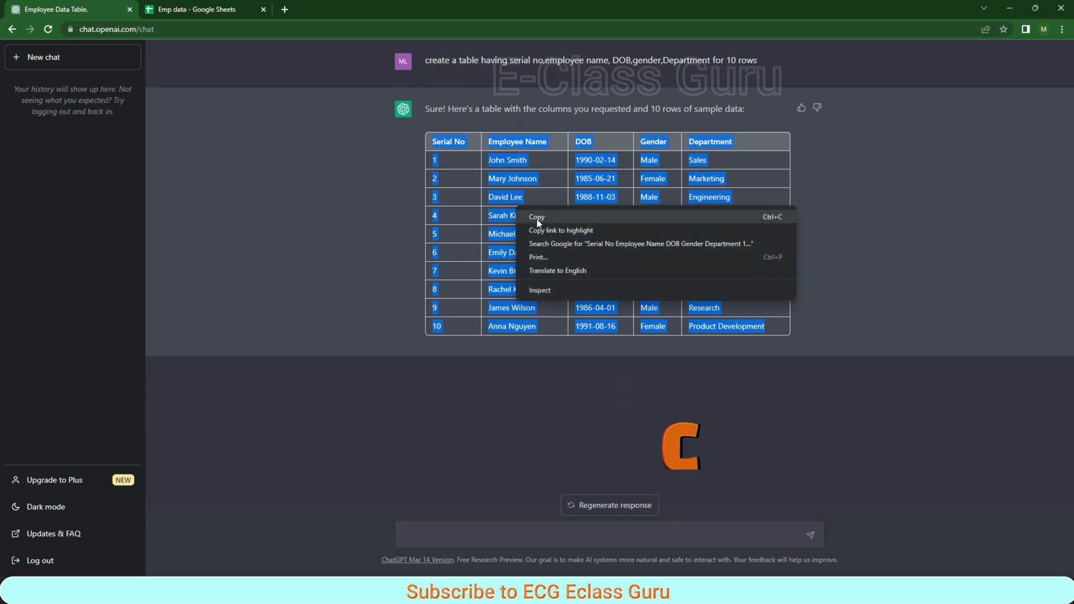
left_click(538, 218)
- Switch to the Emp data spreadsheet and paste the copied table as values only, starting at cell A1
left_click(205, 5)
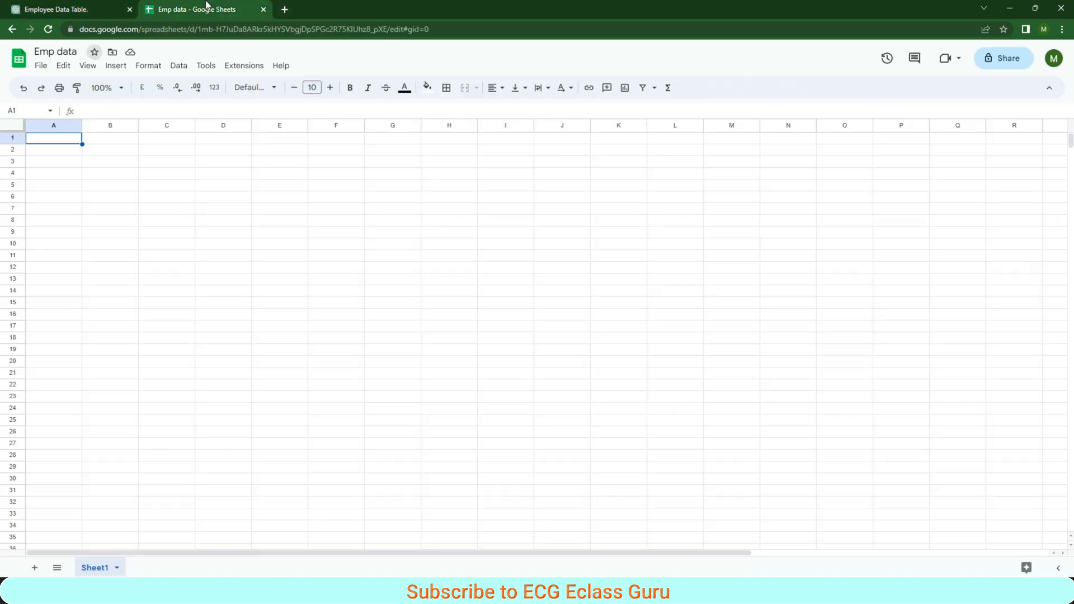
right_click(64, 143)
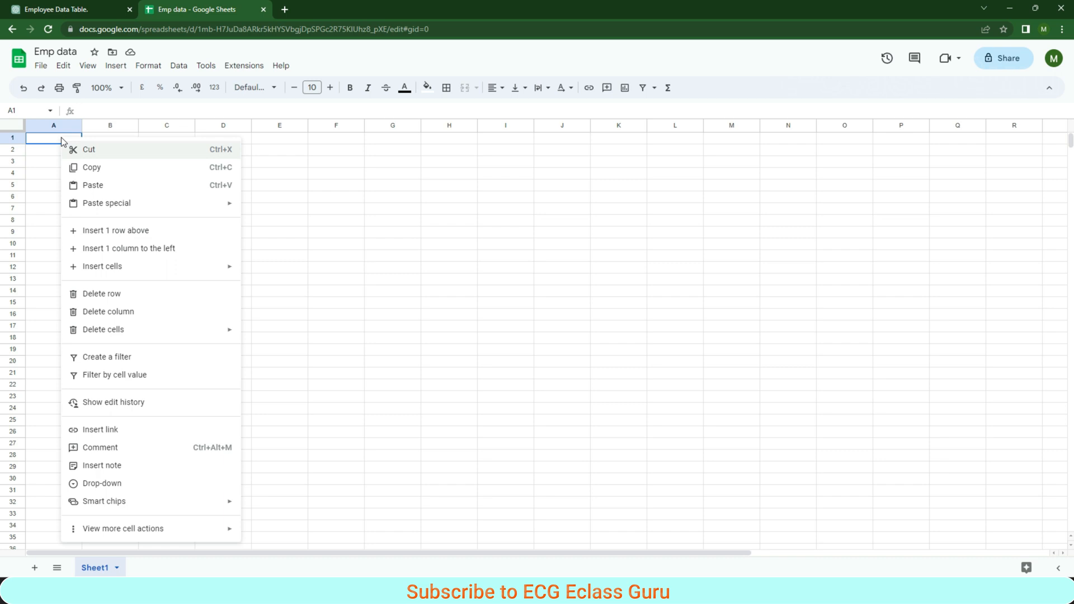
mouse_move(168, 206)
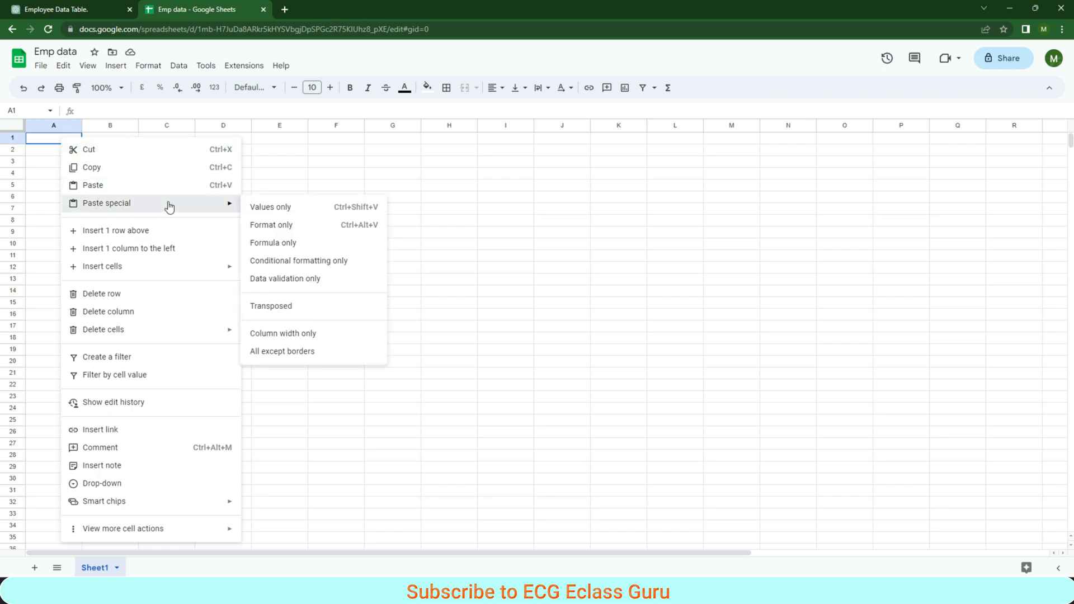
left_click(275, 208)
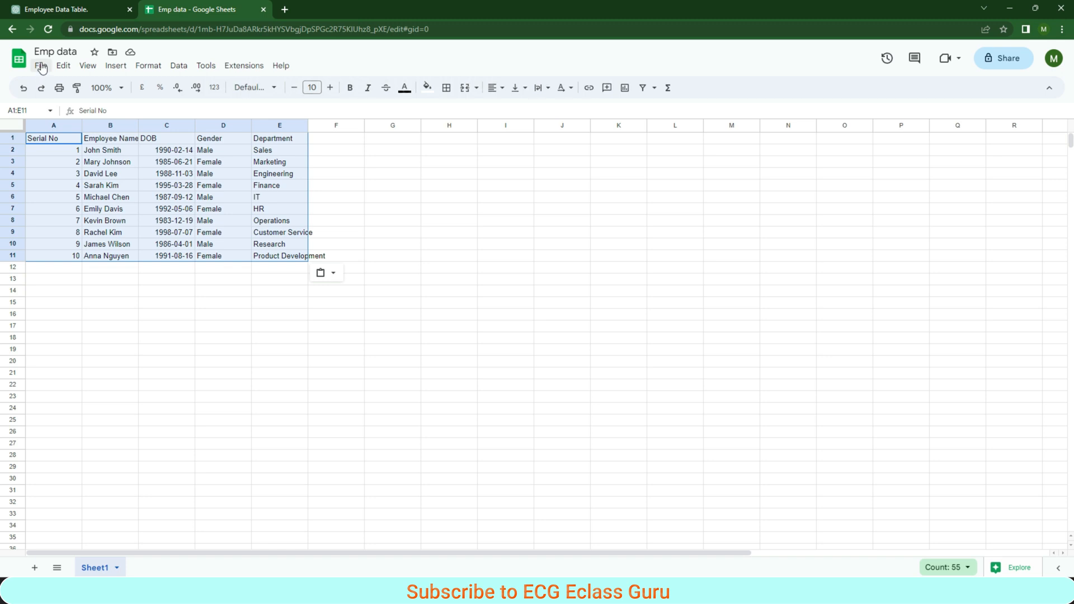
- Turn on alternating colours for the pasted table in A1:E11
left_click(148, 68)
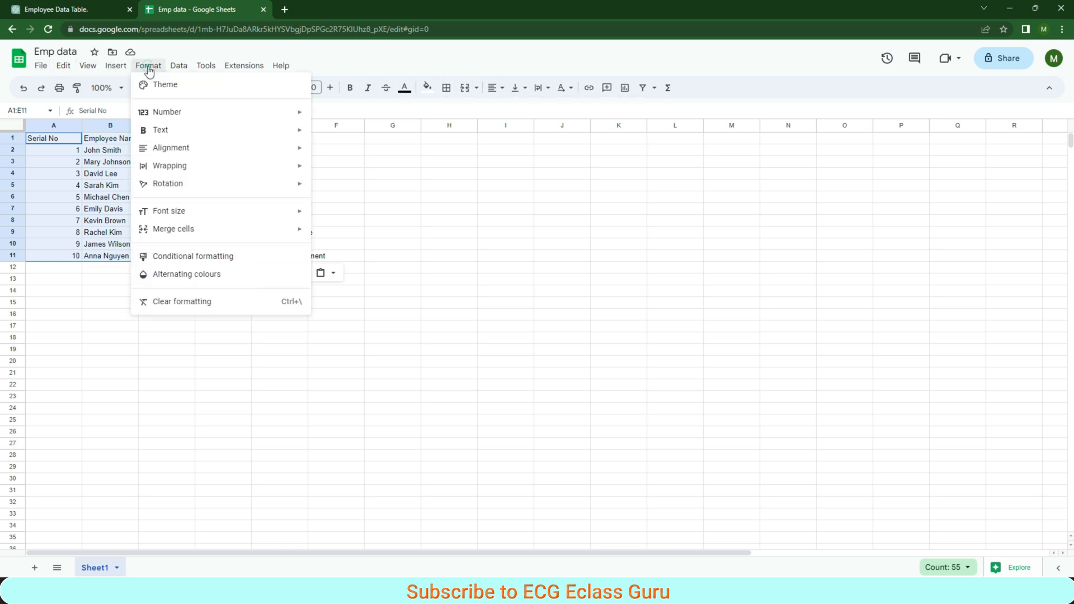
left_click(189, 274)
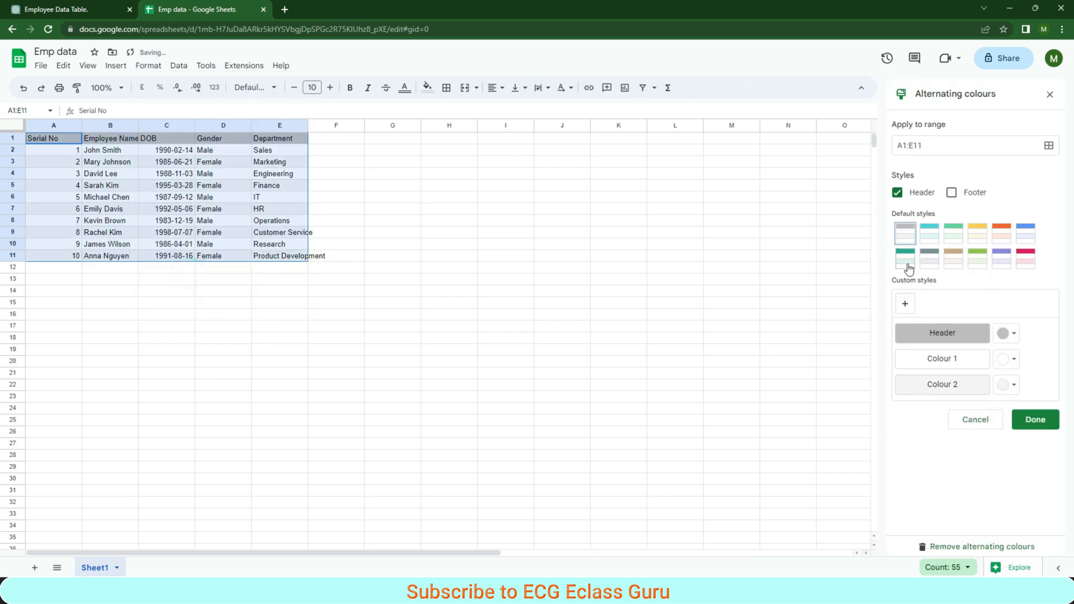
- Try several default alternating-colour styles on the table, including green, yellow, cyan and purple, ending with pink
left_click(930, 234)
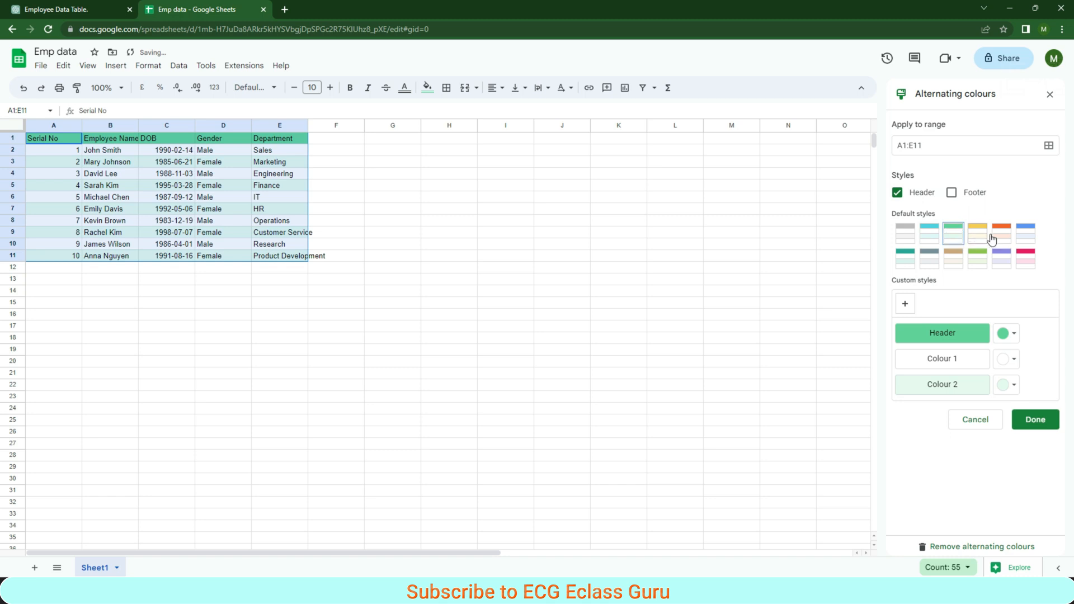
left_click(976, 236)
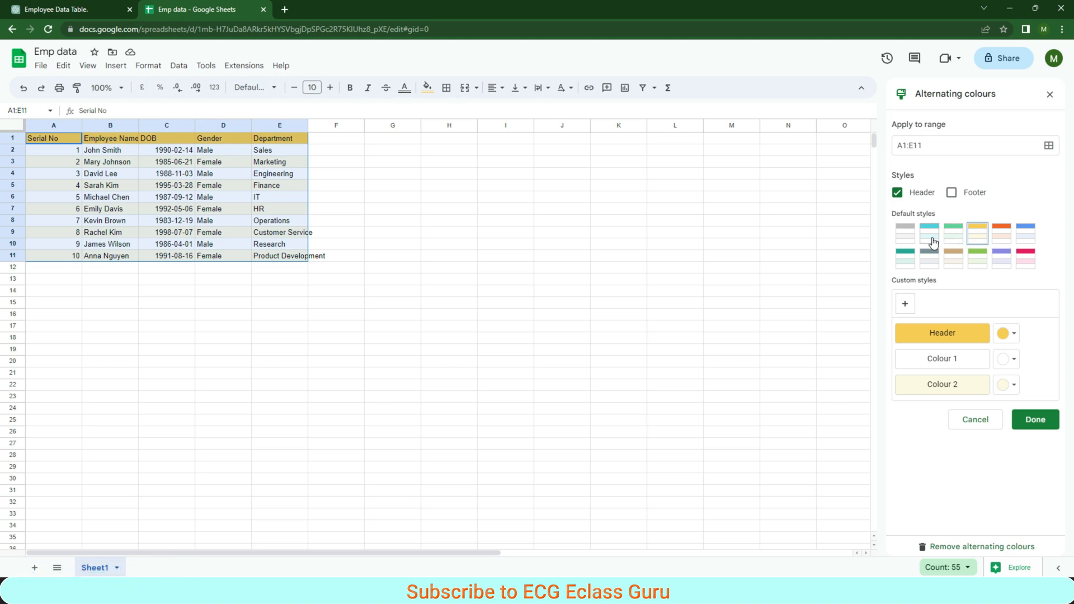
left_click(932, 242)
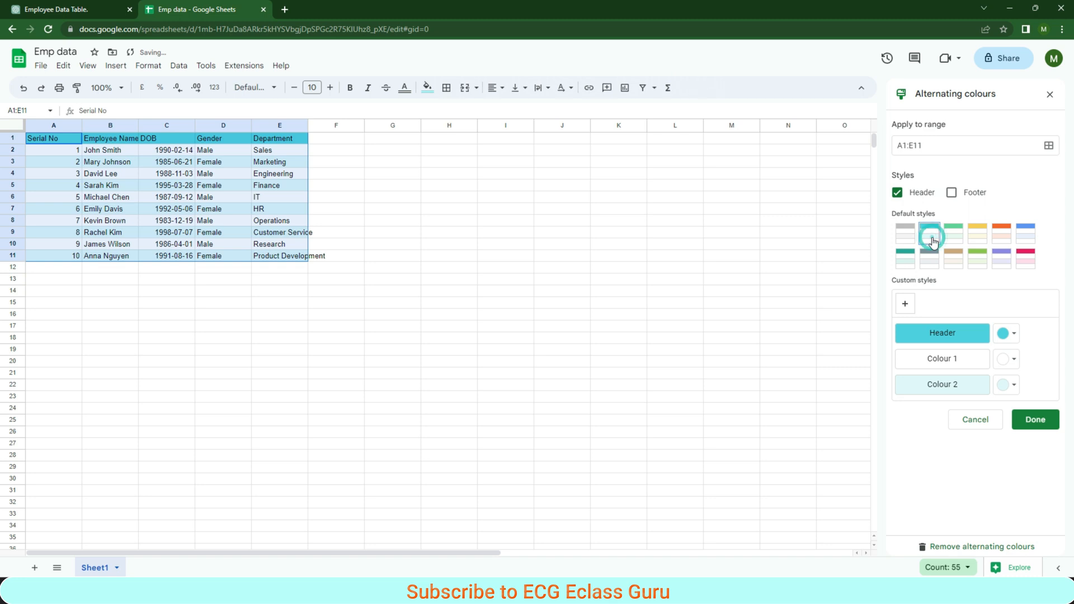
left_click(932, 261)
left_click(954, 259)
left_click(976, 258)
left_click(1001, 259)
left_click(1026, 259)
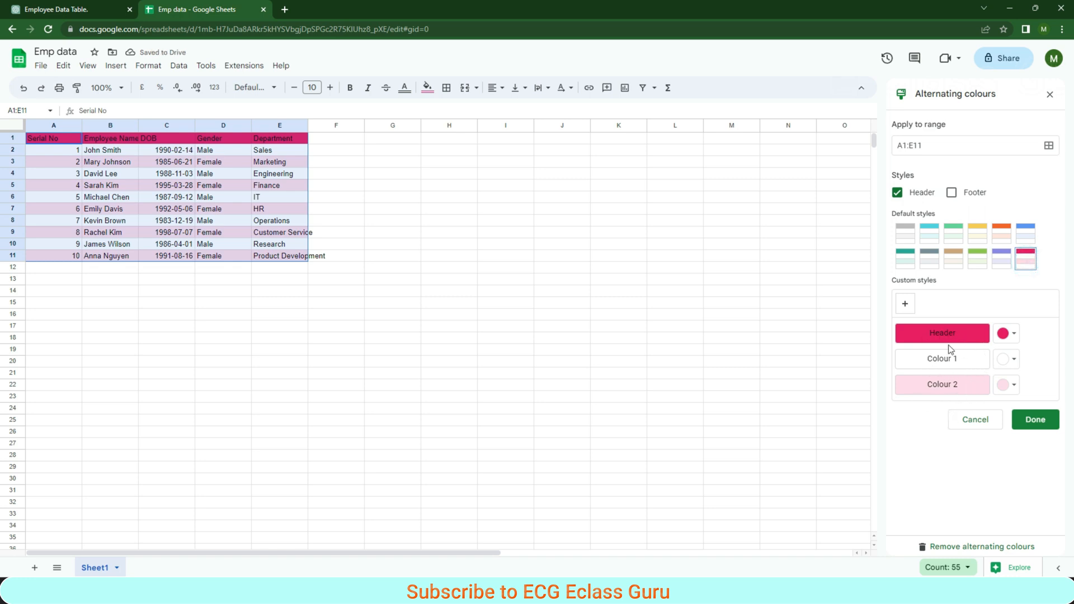
- Apply the cyan default alternating-colour style to the table and finish the colour settings
left_click(928, 232)
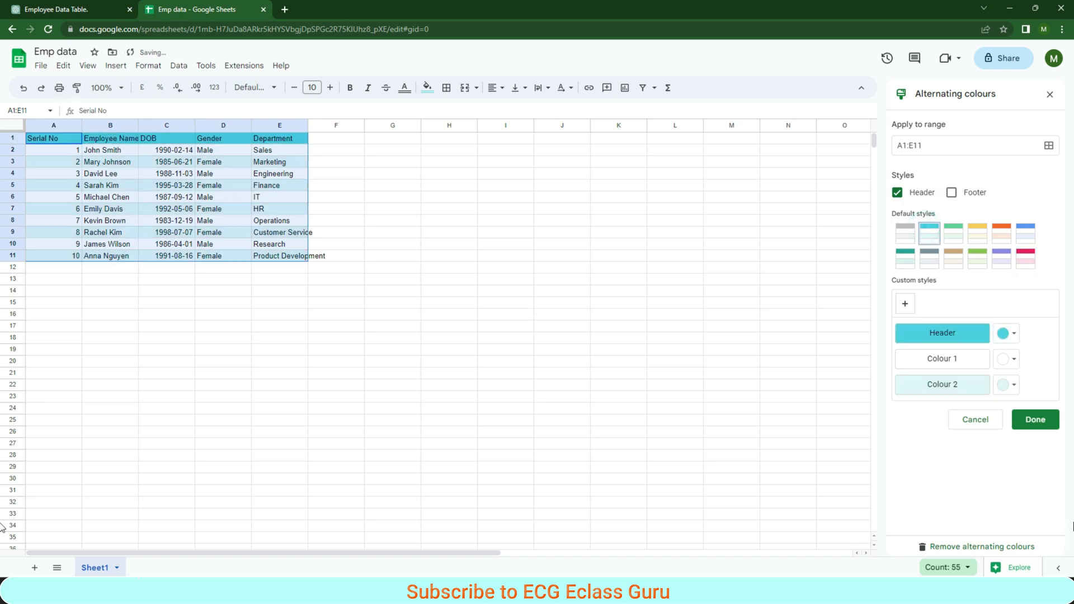
left_click(1036, 419)
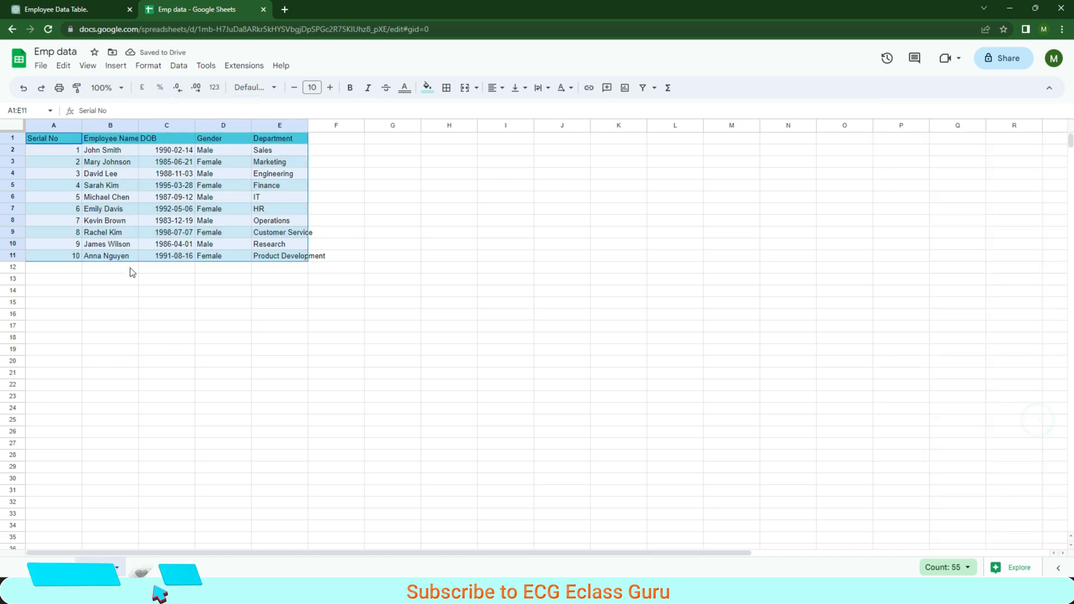
- Resize columns A to E of the employee table to fit their contents
left_click(90, 177)
left_click_drag(82, 124, 60, 125)
double_click(117, 125)
double_click(177, 125)
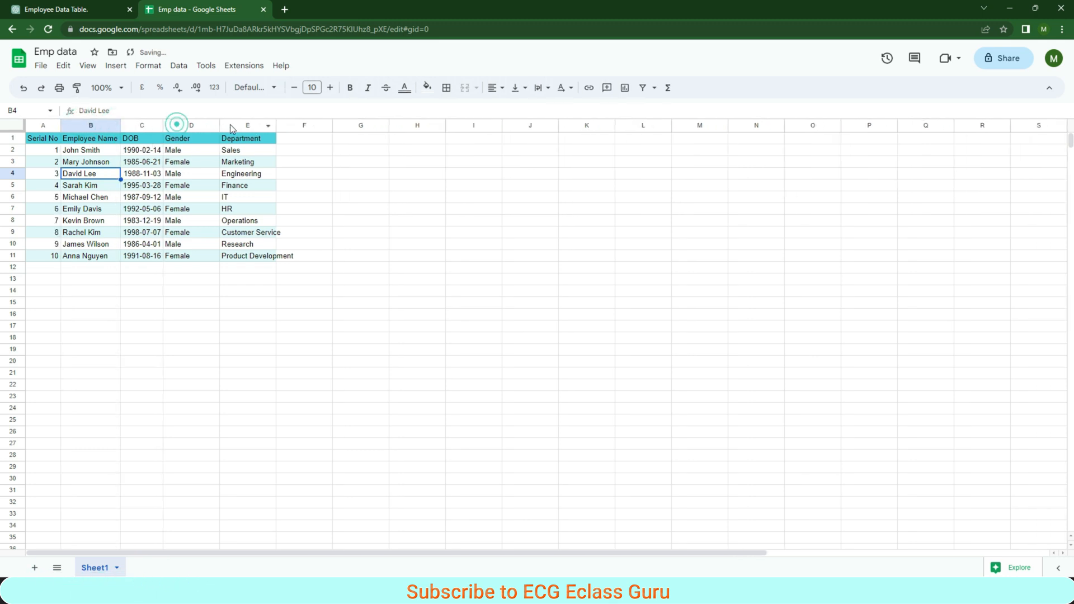
double_click(220, 125)
double_click(249, 125)
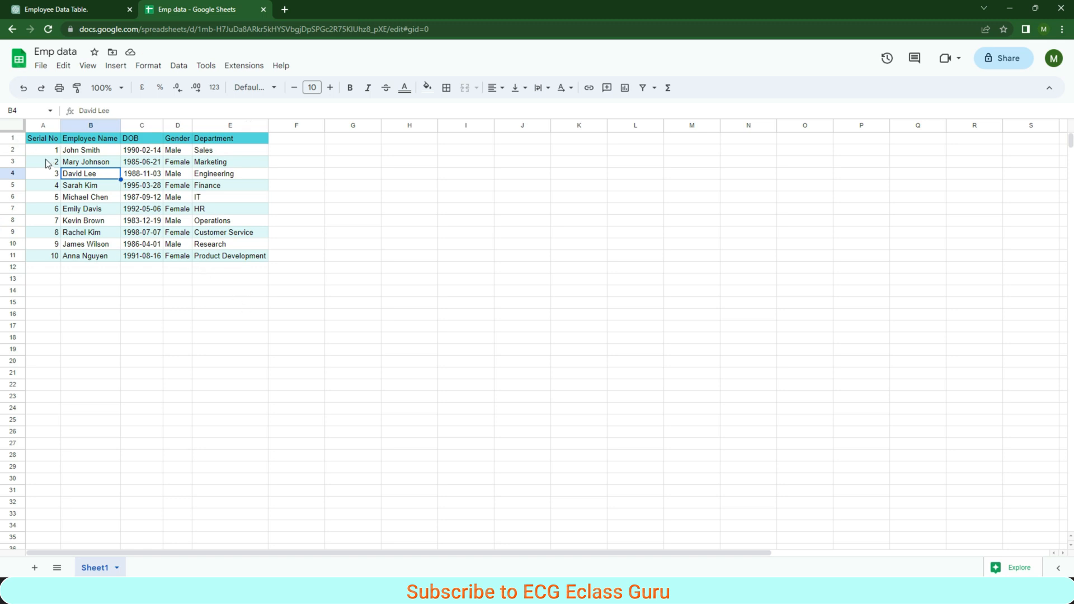
- Add row 12 with serial number 11, name ABC, a date of birth, Male and IT, and enter serial number 12 in A13
left_click(47, 268)
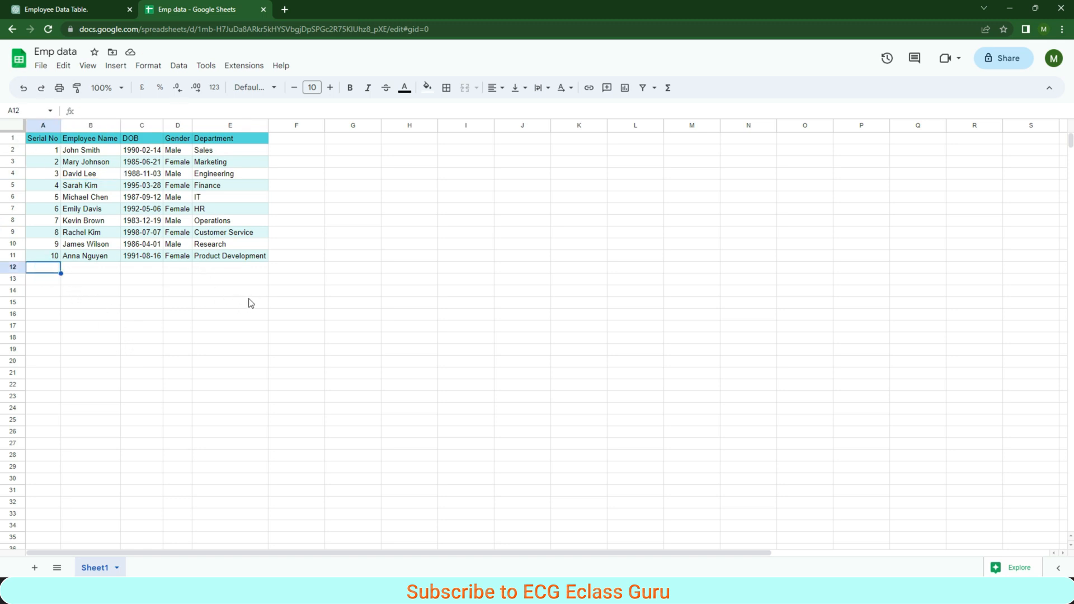
type("11")
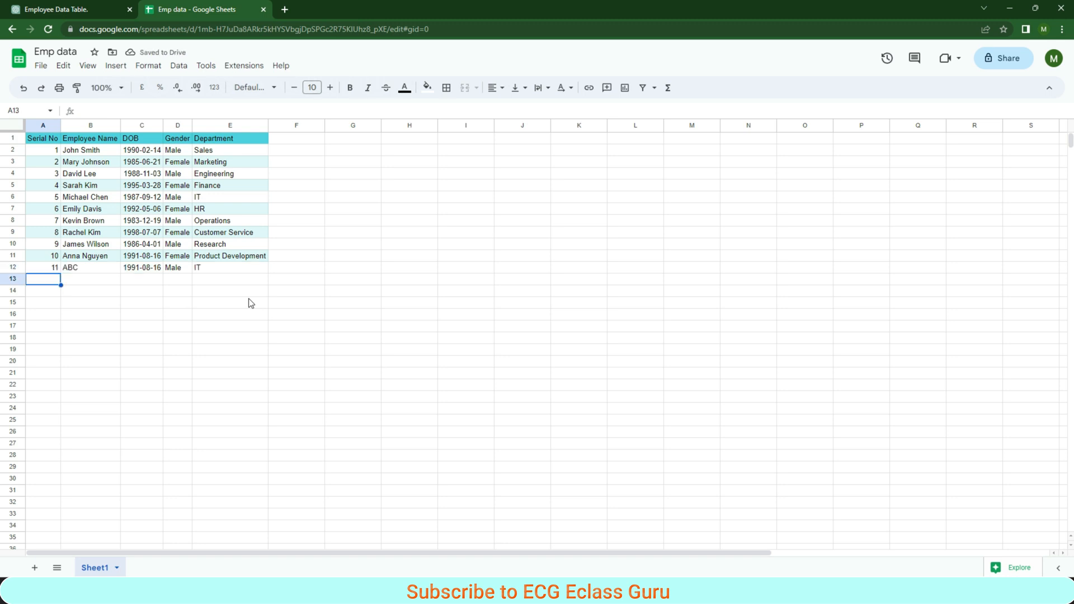
type("12")
key("Tab")
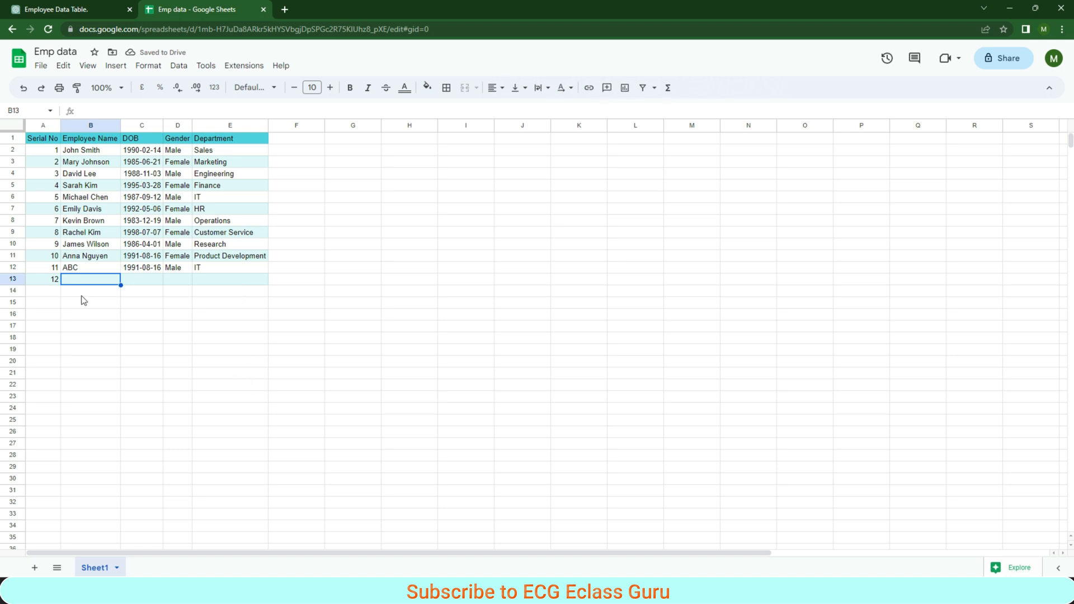
- Continue the Serial No column with 13 in A14 and 14 in A15
left_click(53, 291)
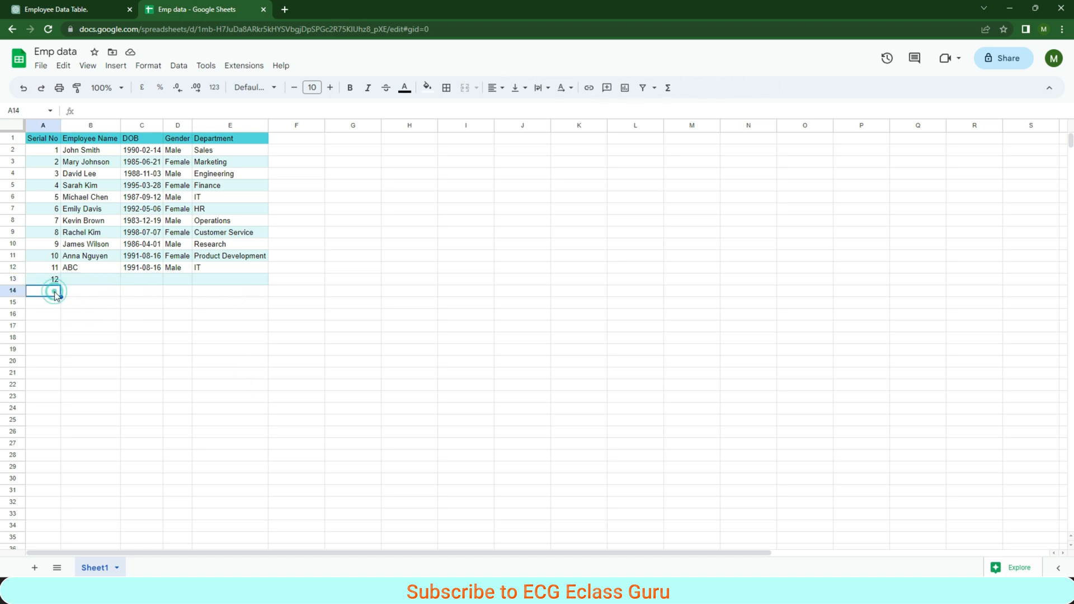
type("13")
key("Return")
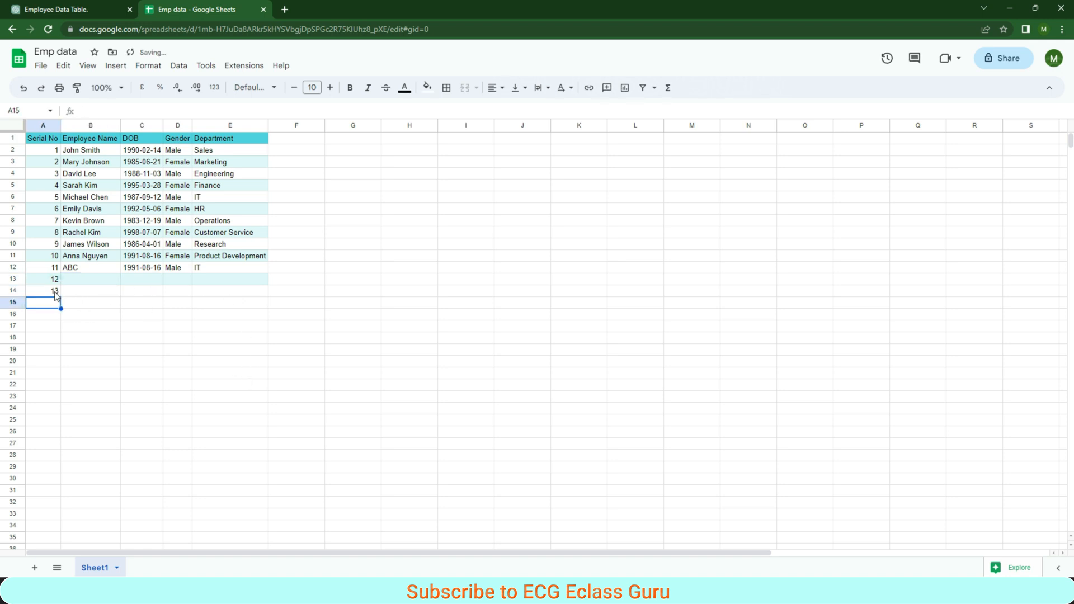
type("14")
key("Return")
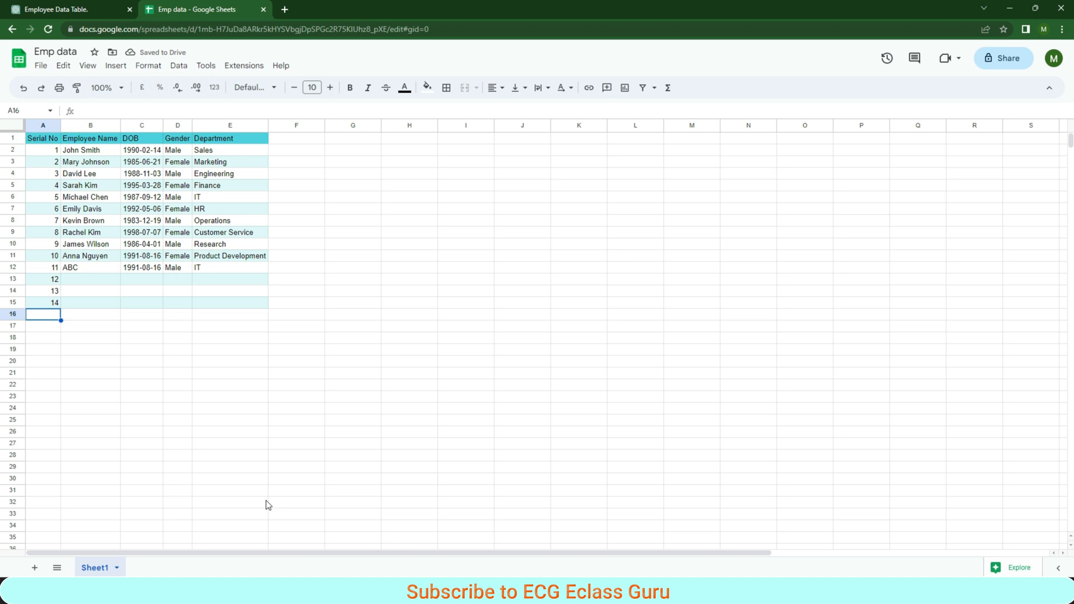
left_click_drag(48, 150, 53, 305)
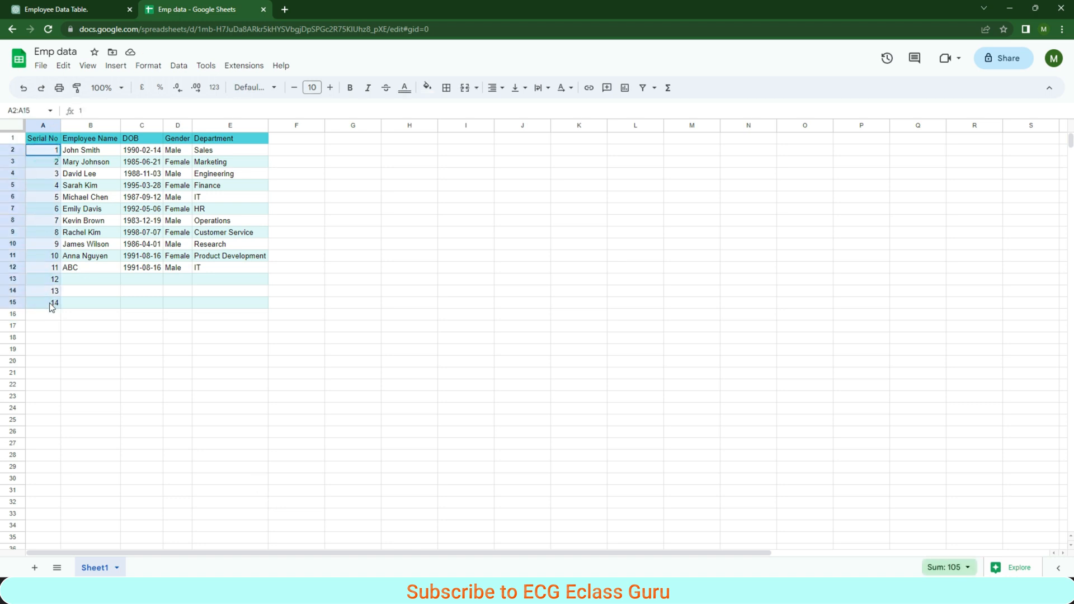
left_click(45, 155)
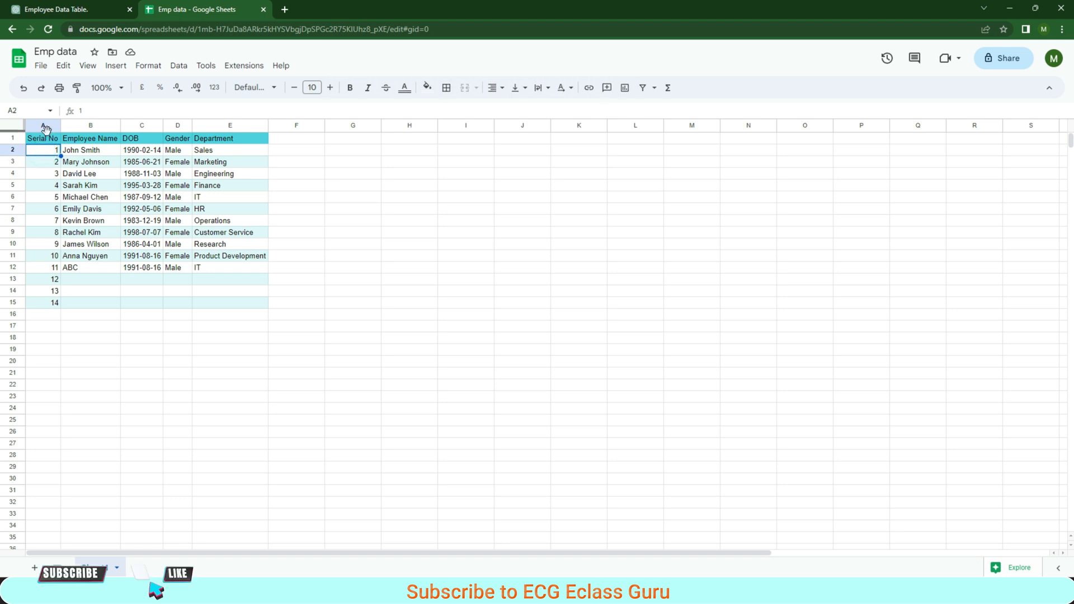
left_click_drag(43, 138, 255, 303)
- Enter 1, 2 and 3 in cells G2 to G4 and extend the number series down to G19
left_click(349, 147)
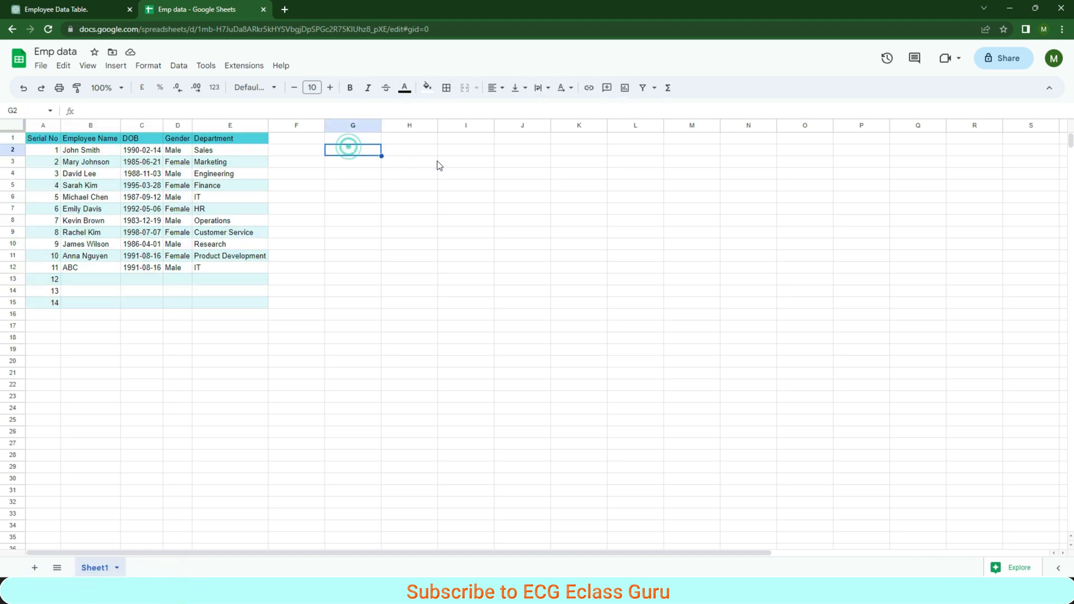
type("1")
key("Return")
type("2")
key("Return")
type("3")
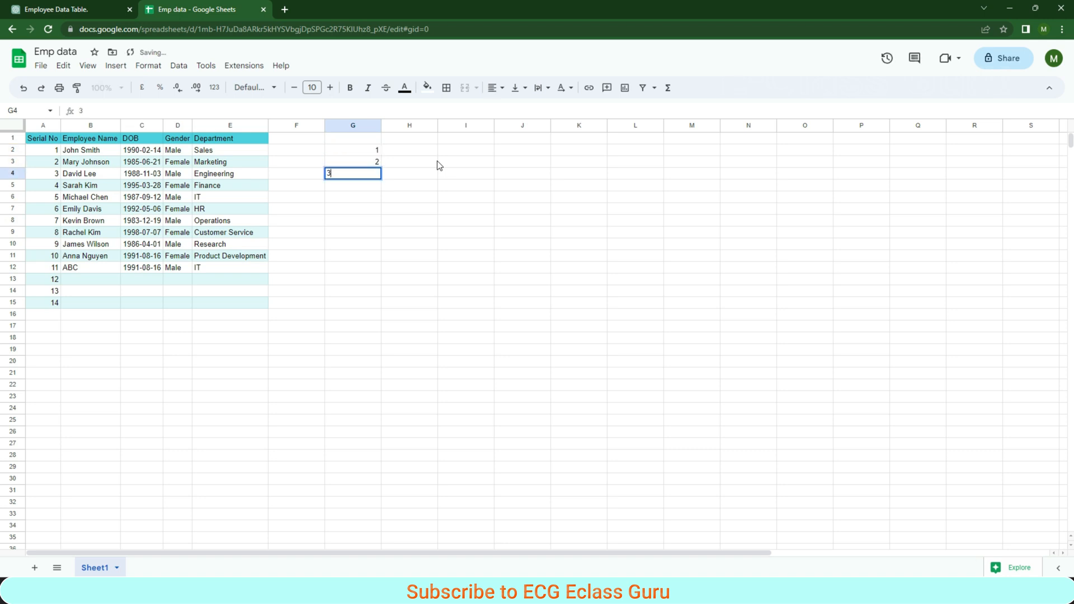
key("Return")
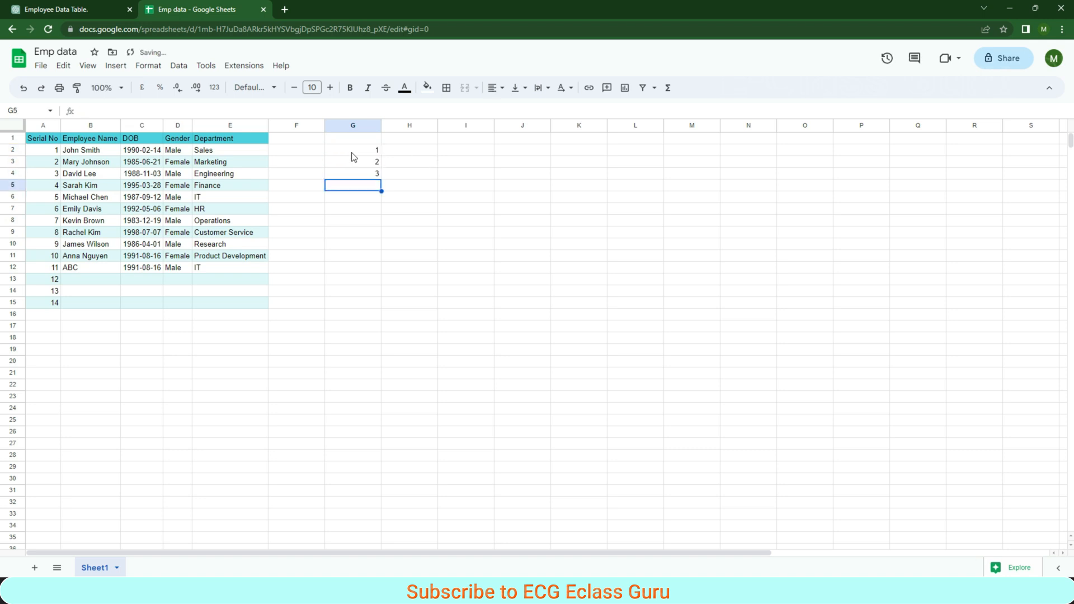
left_click_drag(369, 150, 394, 352)
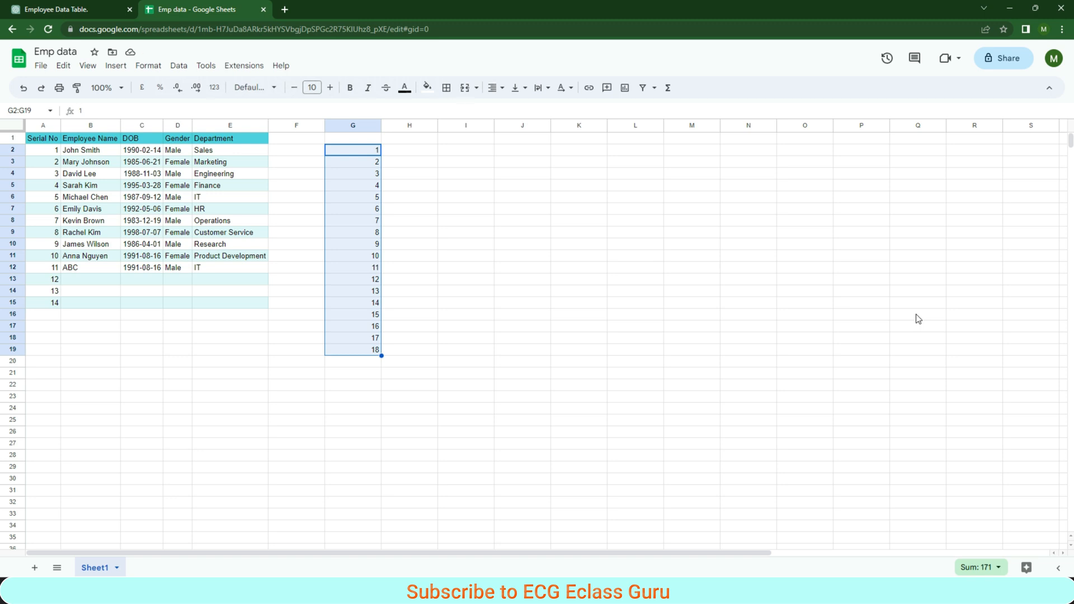
- Clear the trial number series from G2:G19
key("Delete")
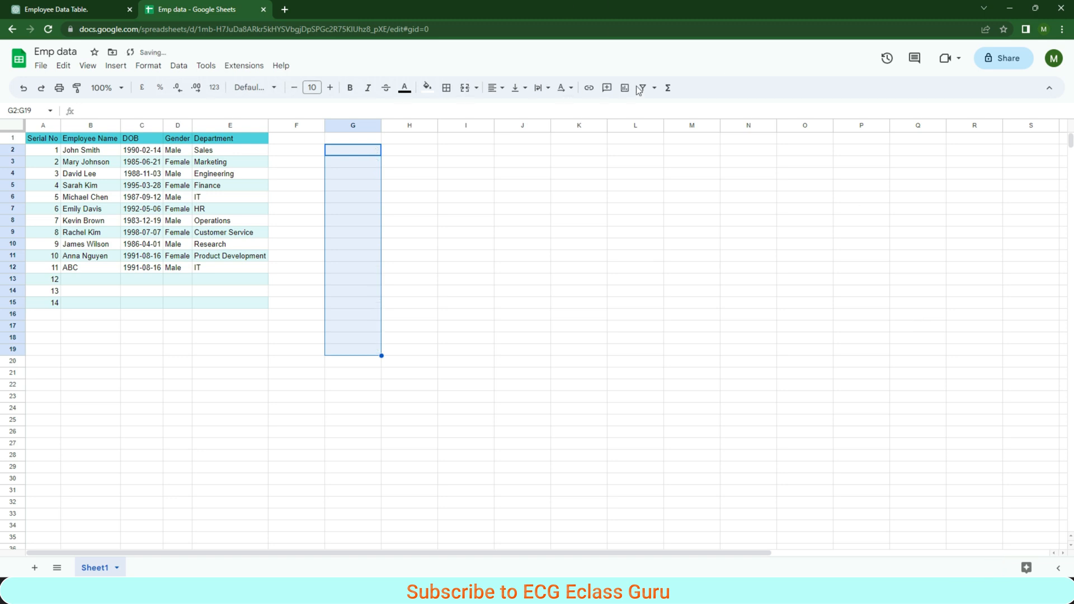
left_click(416, 139)
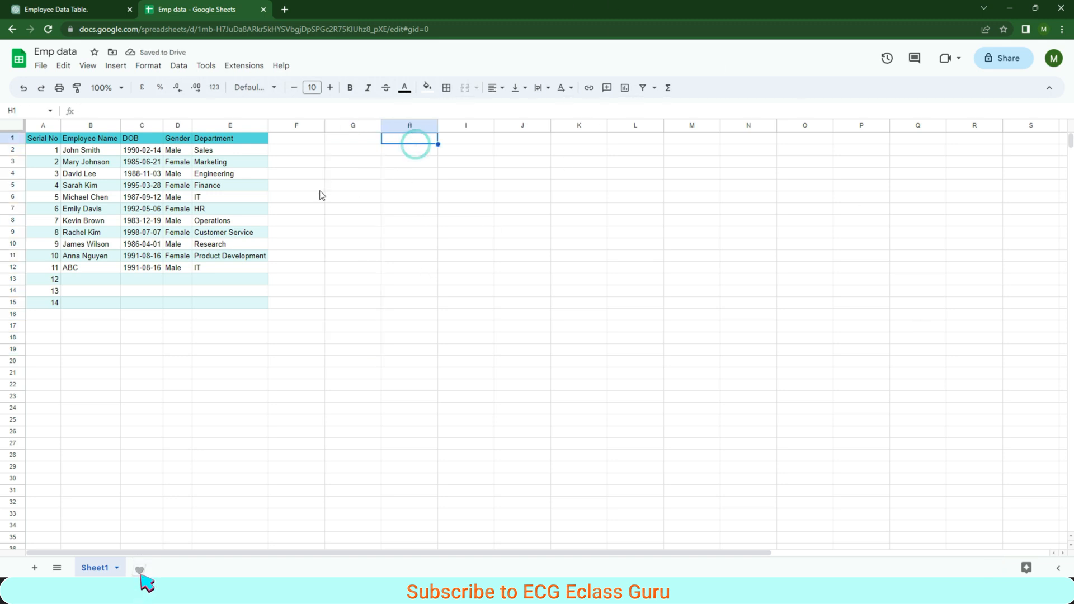
- Sort range A1:E15 by Gender from A to Z, treating the first row as headers, and undo the sort
left_click(46, 152)
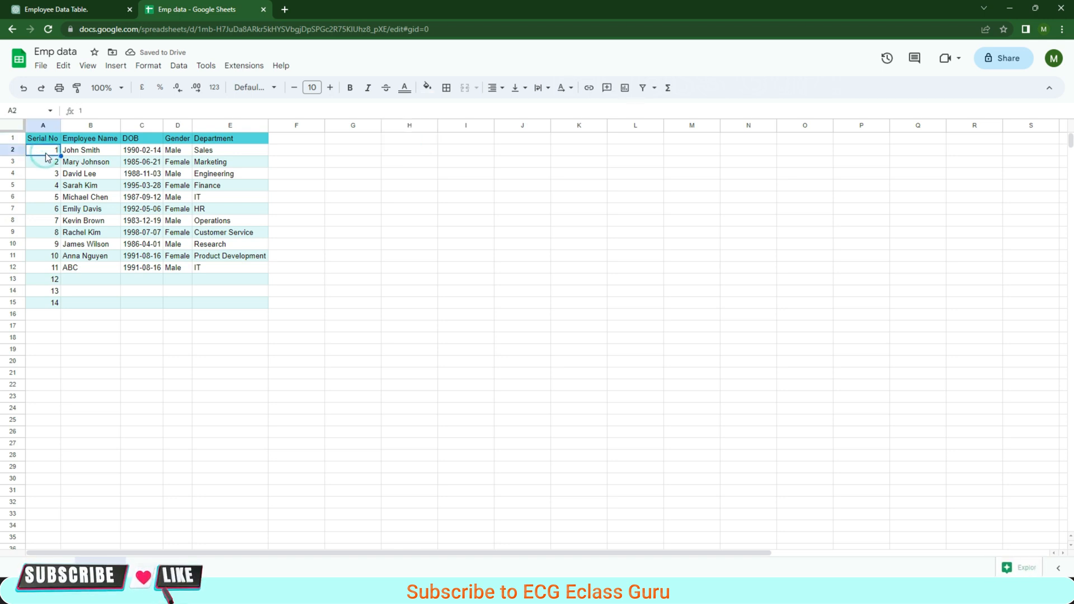
left_click_drag(40, 142, 257, 311)
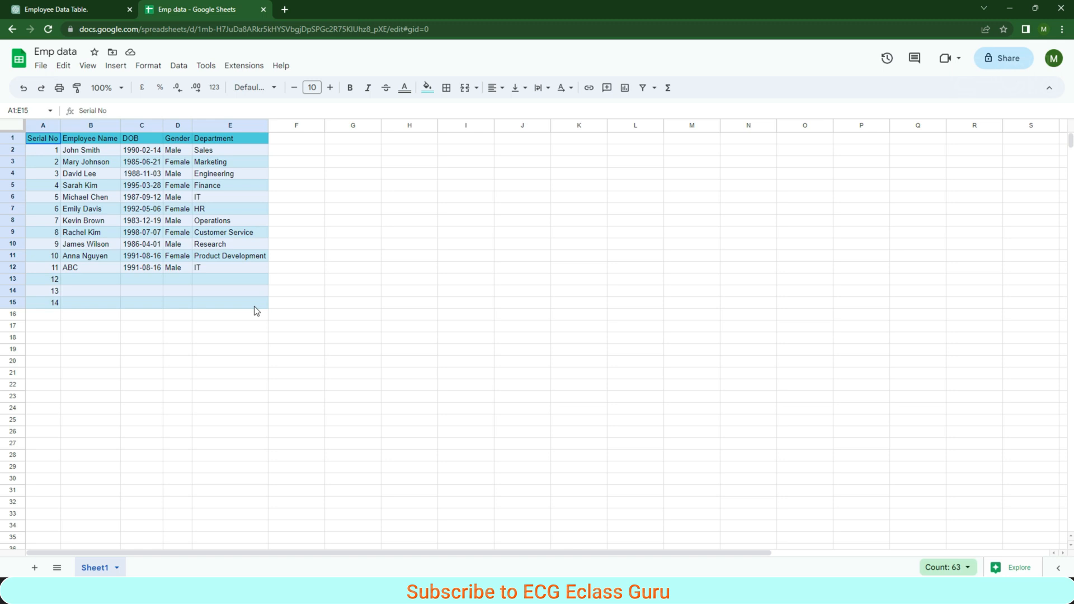
left_click(179, 66)
mouse_move(254, 110)
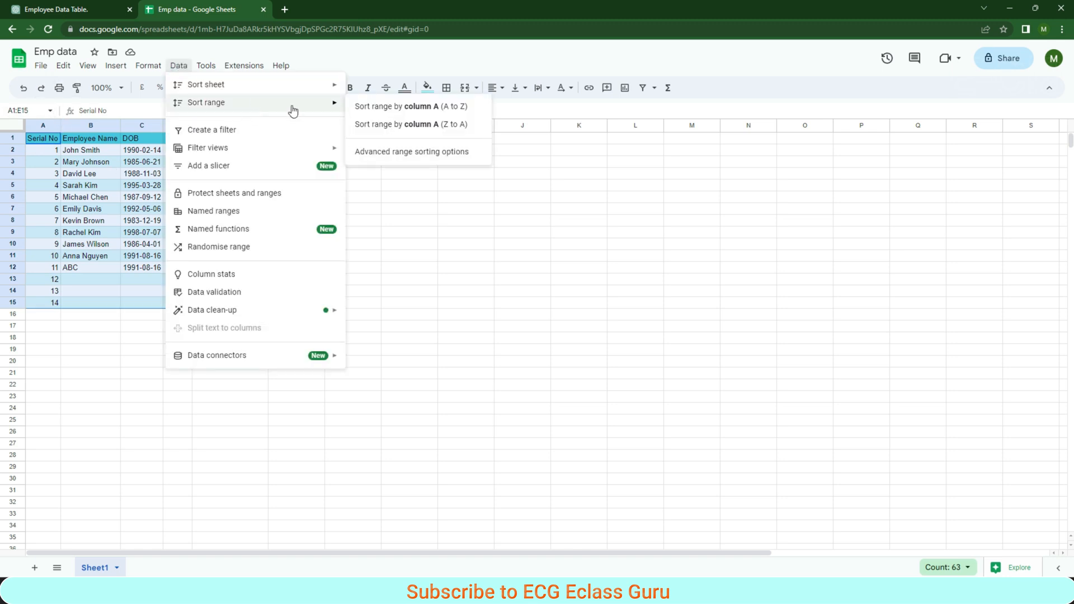
left_click(403, 150)
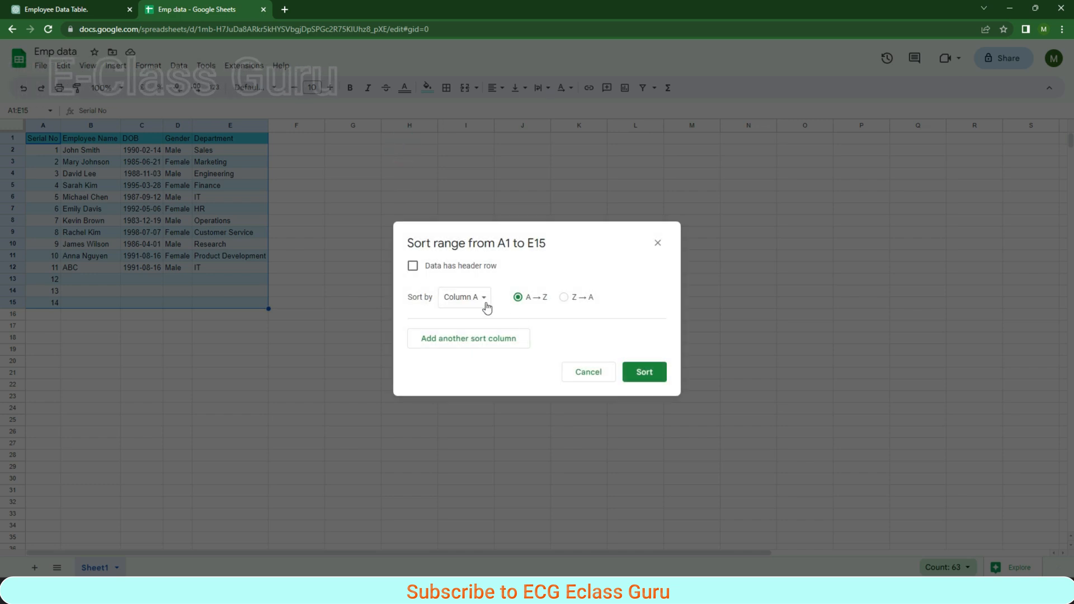
left_click(413, 265)
left_click(472, 297)
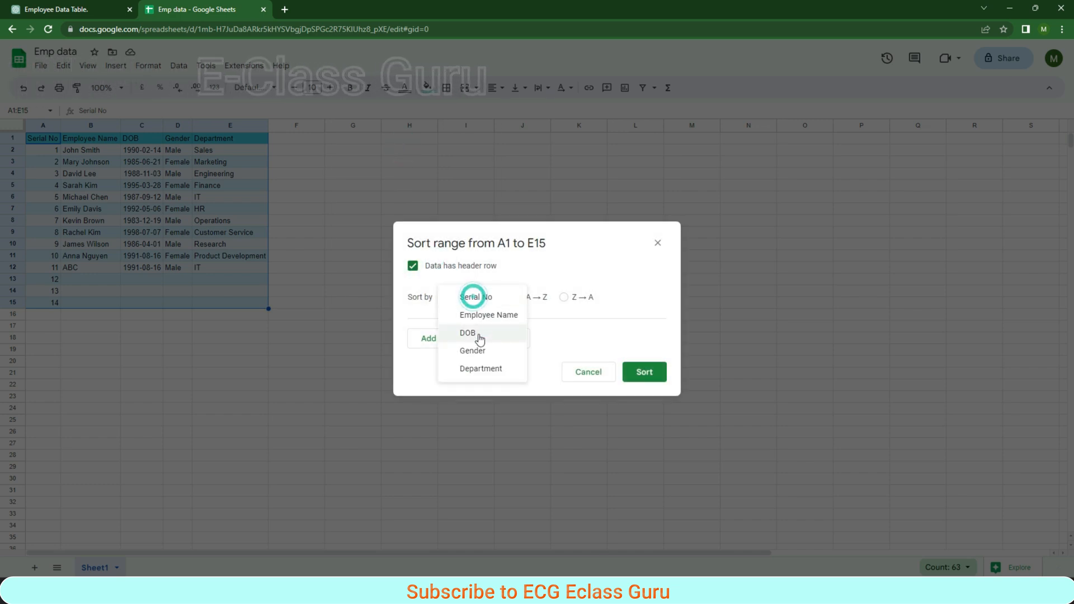
left_click(474, 351)
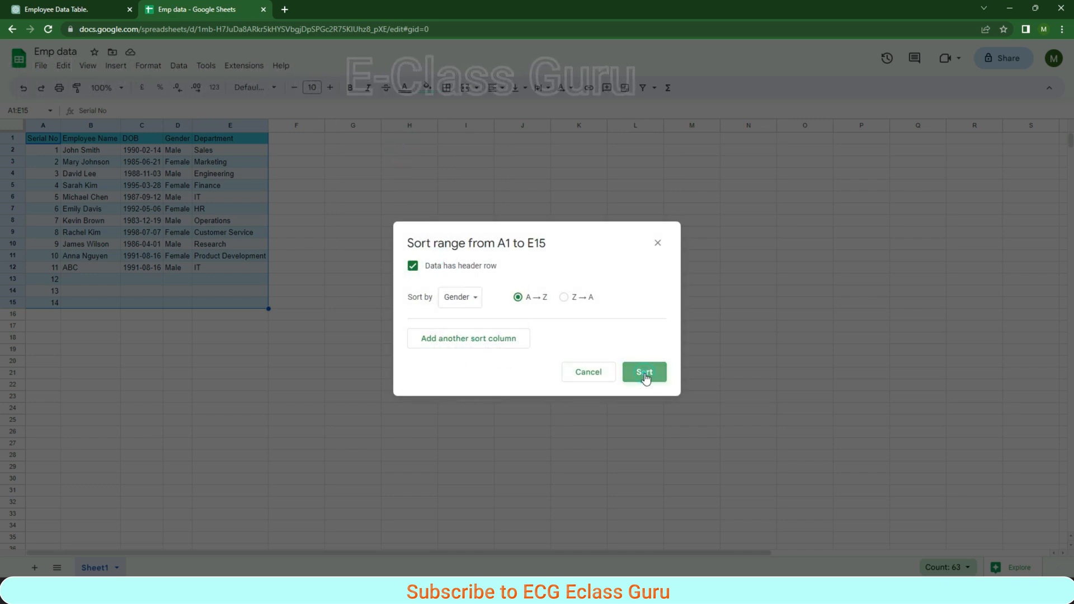
left_click(644, 373)
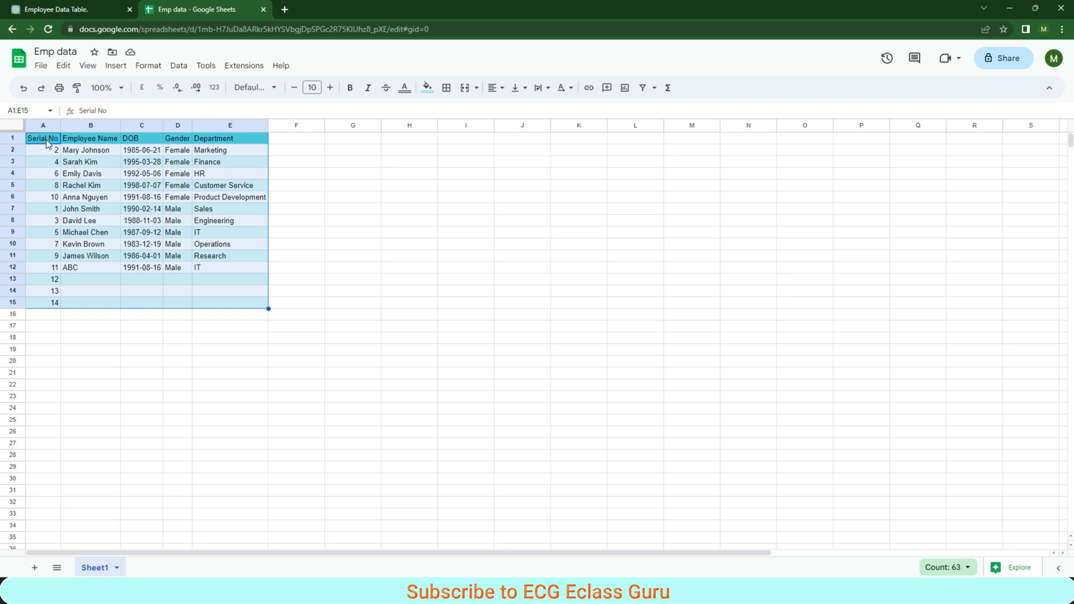
key("ctrl+z")
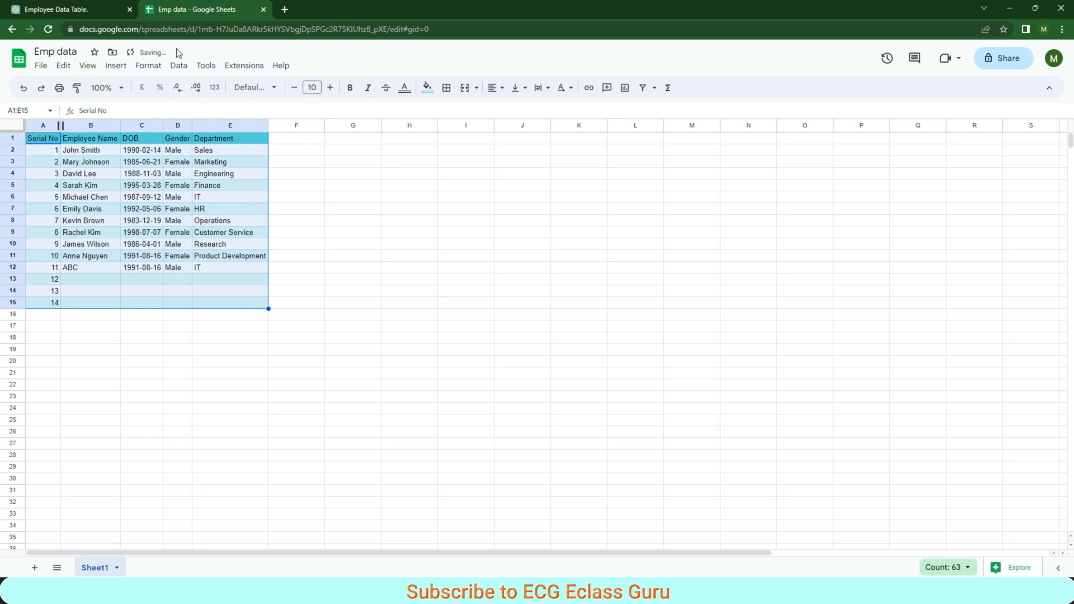
- Replace the serial number in A2 with the formula =SUBTOTAL(3,$B$2:B2)
left_click(48, 150)
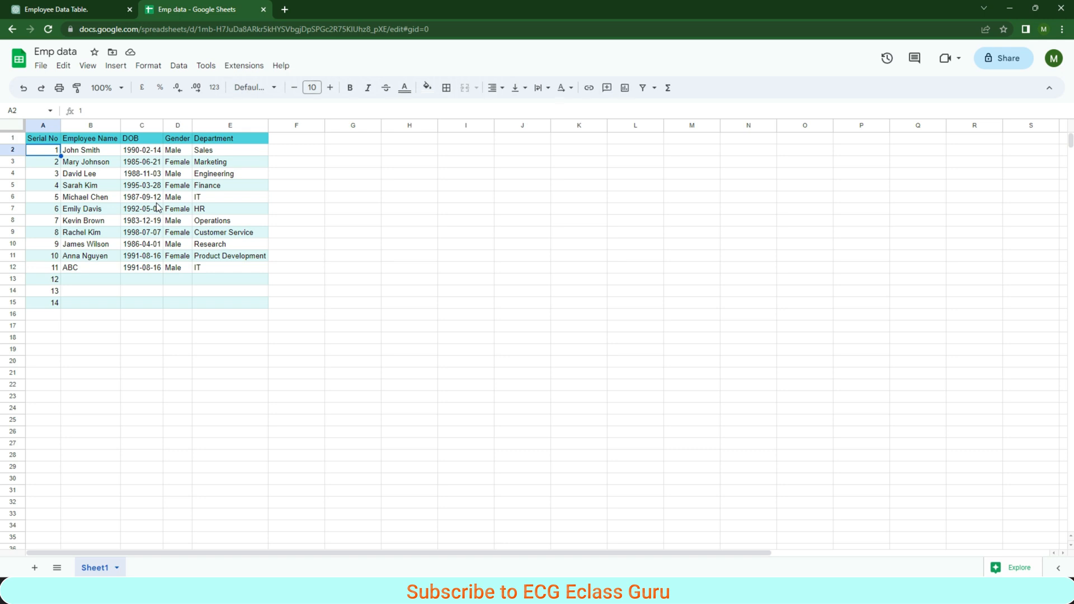
type("=")
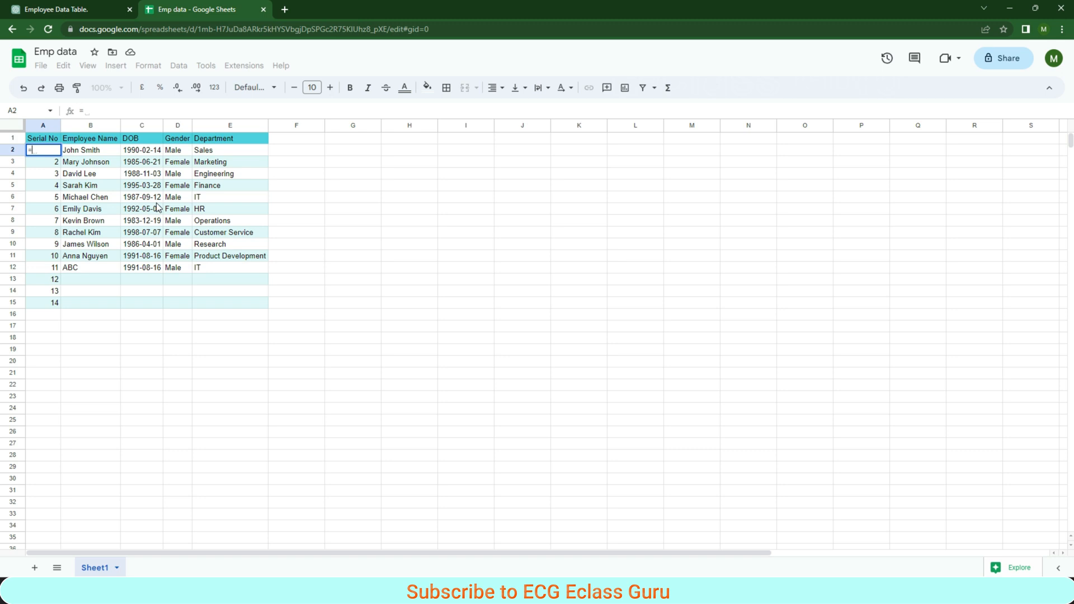
type("sub")
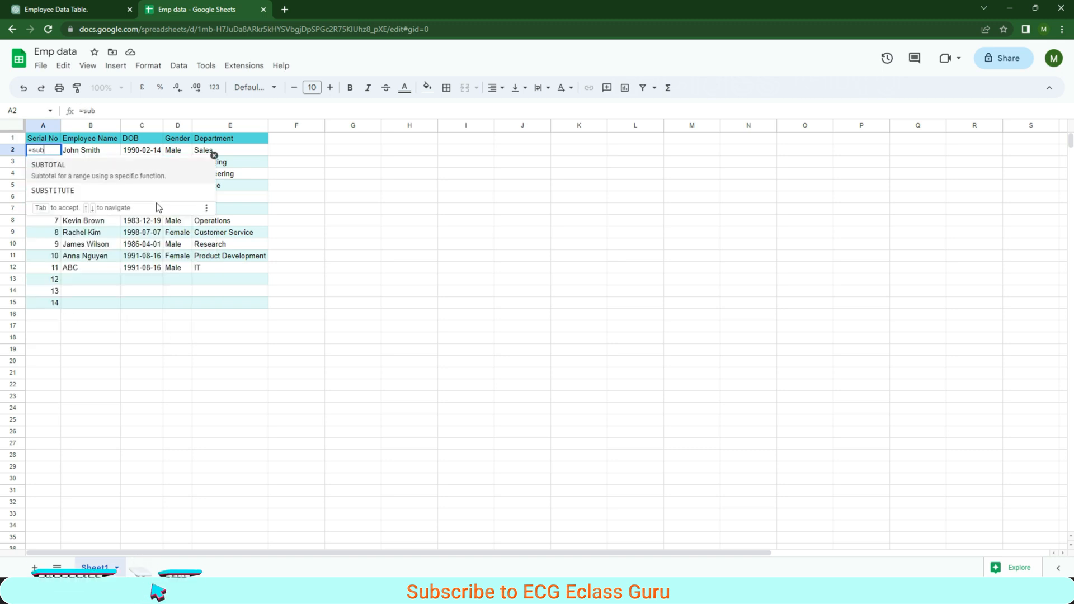
key("Tab")
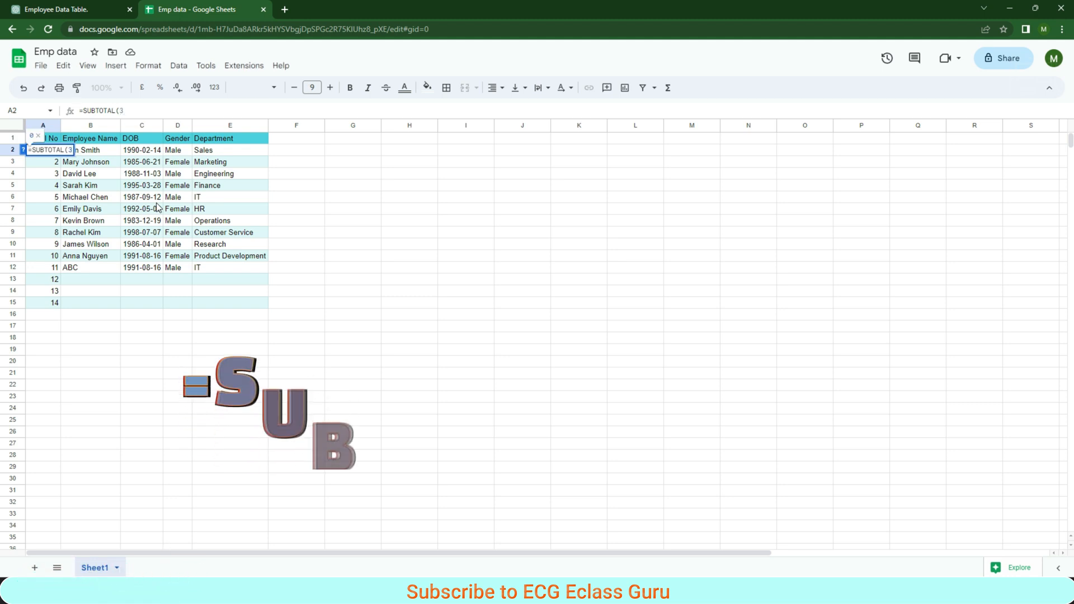
type("3,")
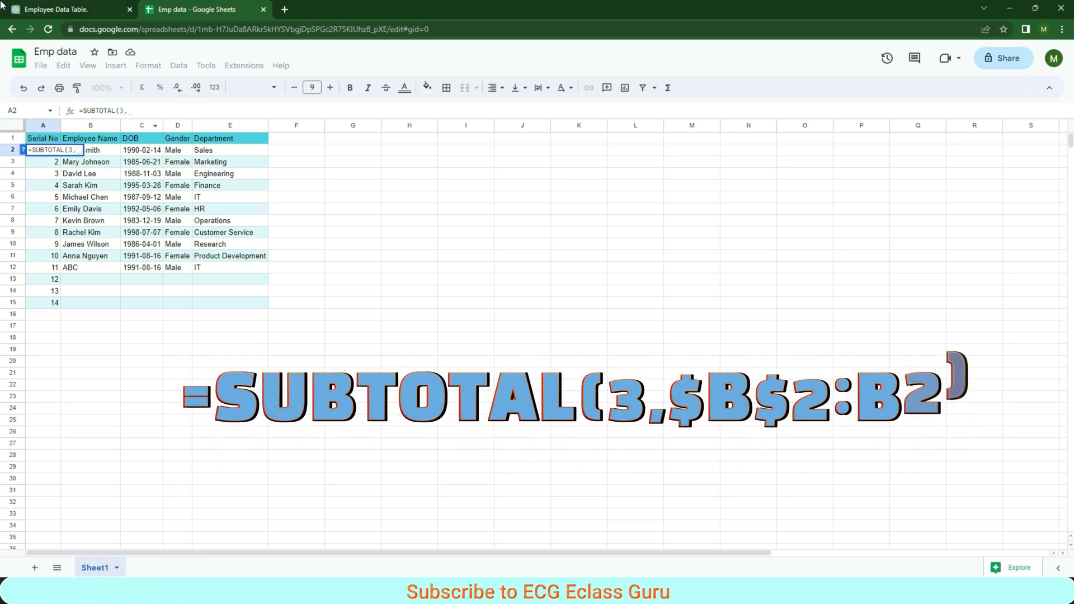
left_click(112, 150)
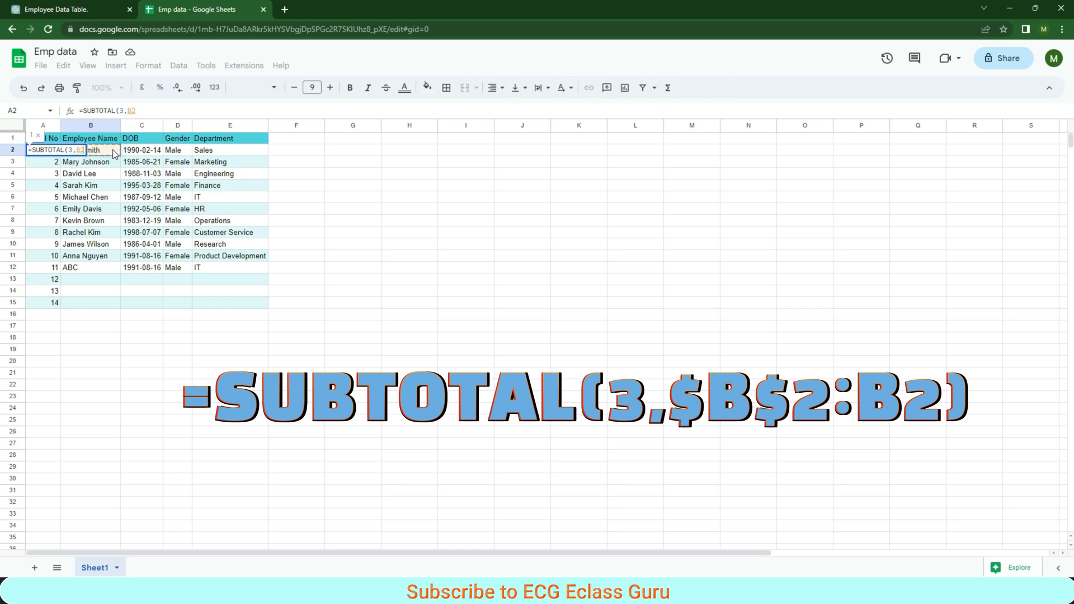
key("F4")
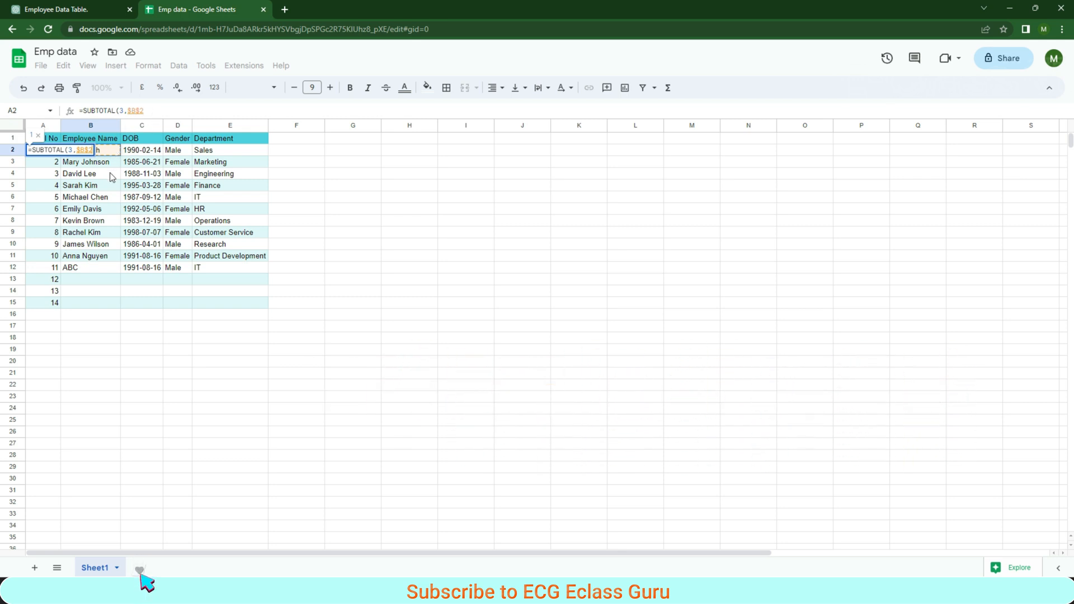
type(":")
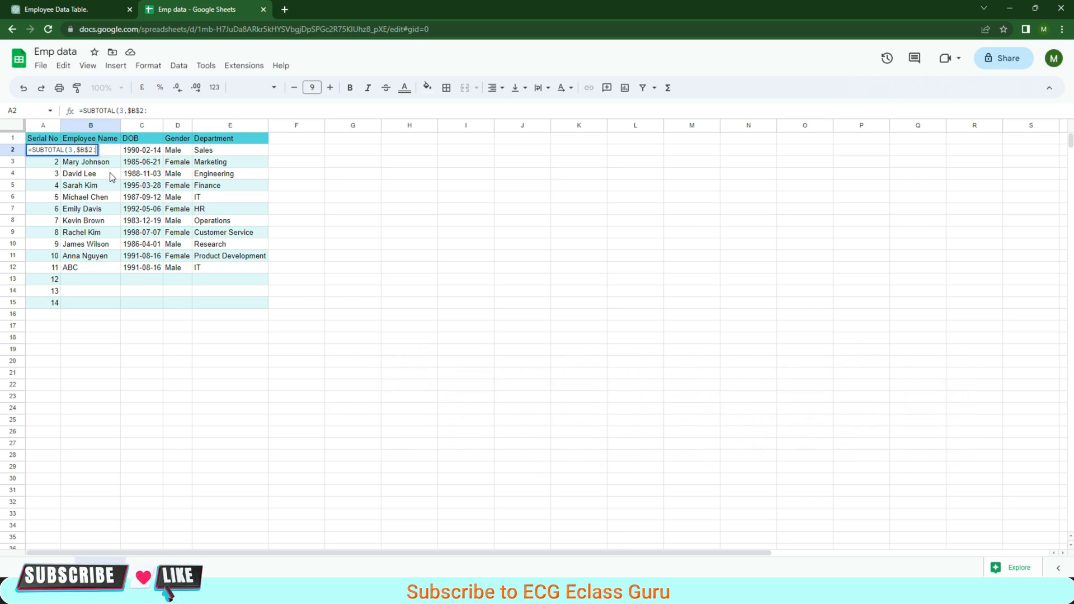
type("B2")
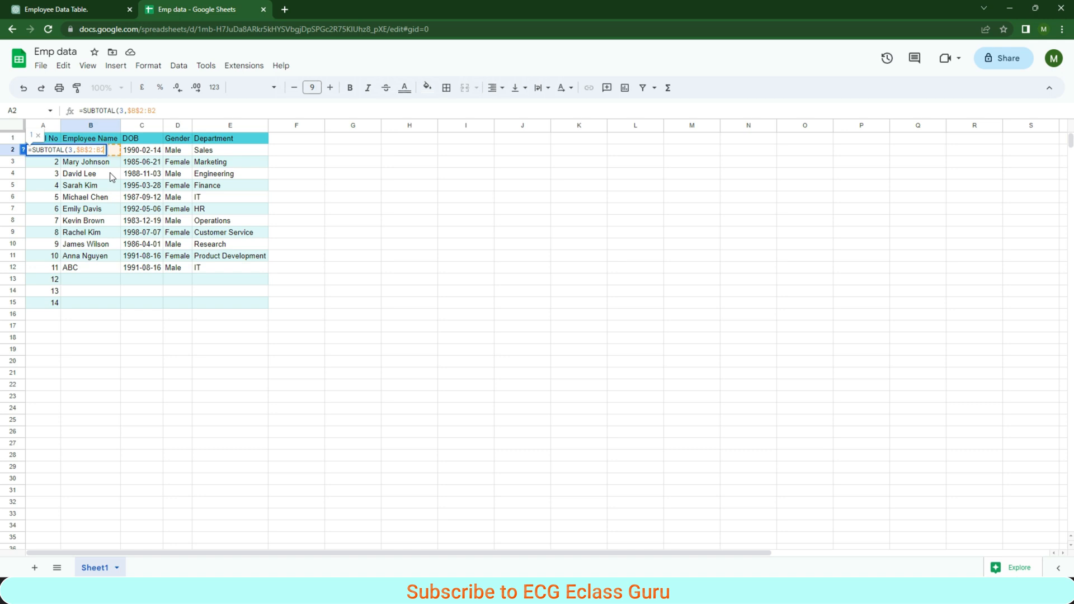
key("Return")
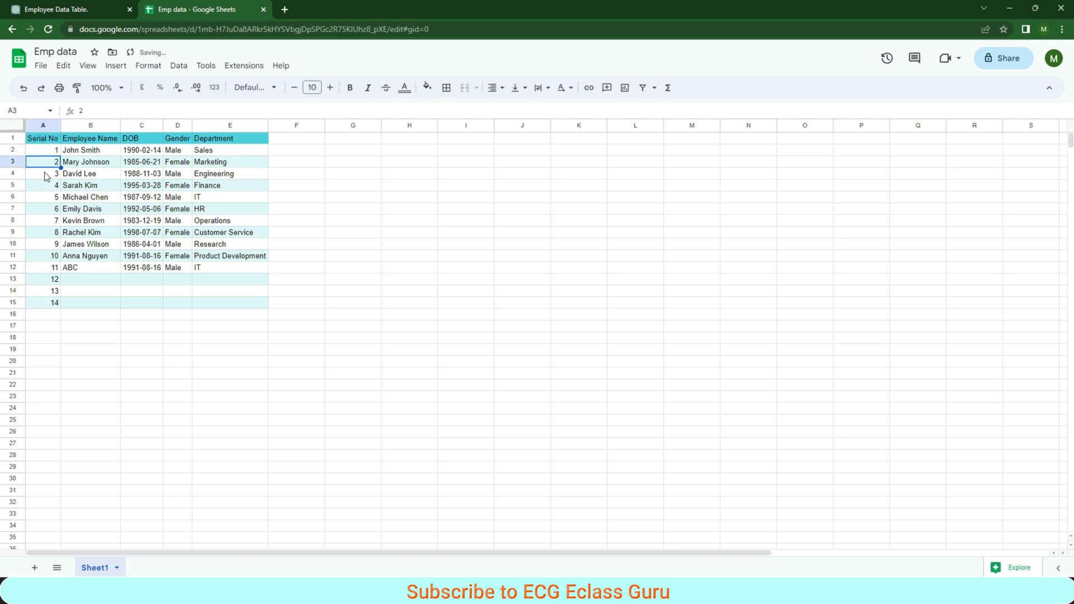
- Clear the manually entered serial numbers from A3:A15
left_click(54, 303, "shift")
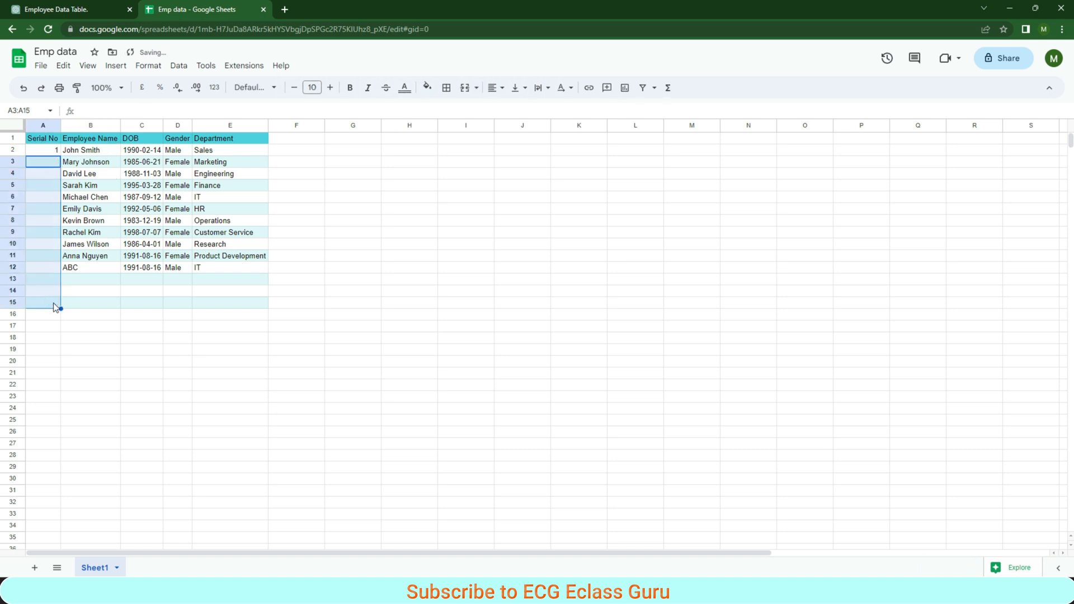
- Fill the SUBTOTAL formula from A2 down through A15 and check the copied formula in A3
key("Delete")
left_click(54, 150)
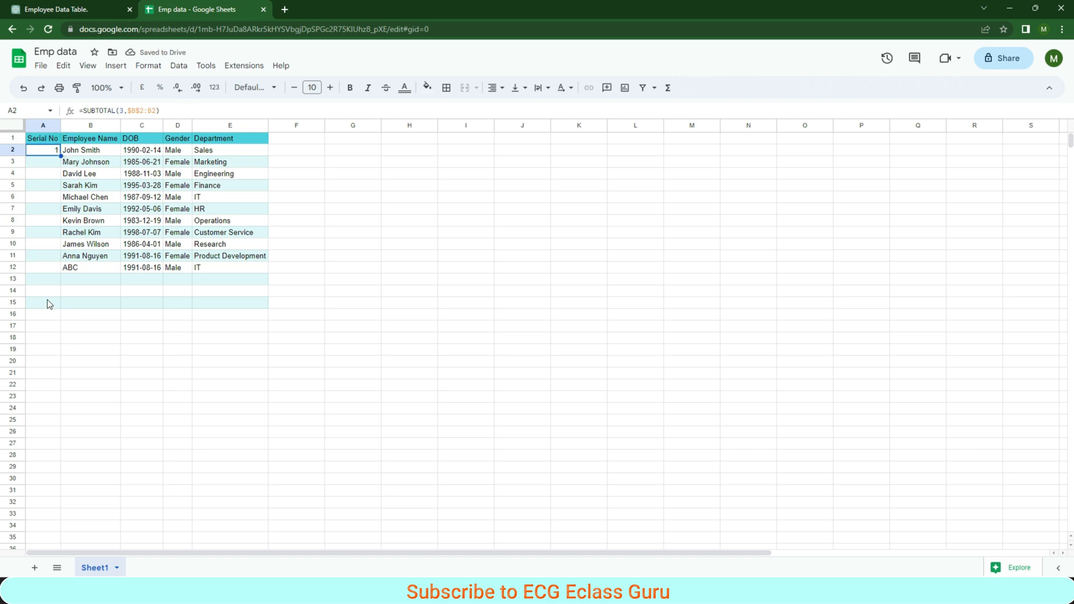
left_click_drag(60, 156, 47, 309)
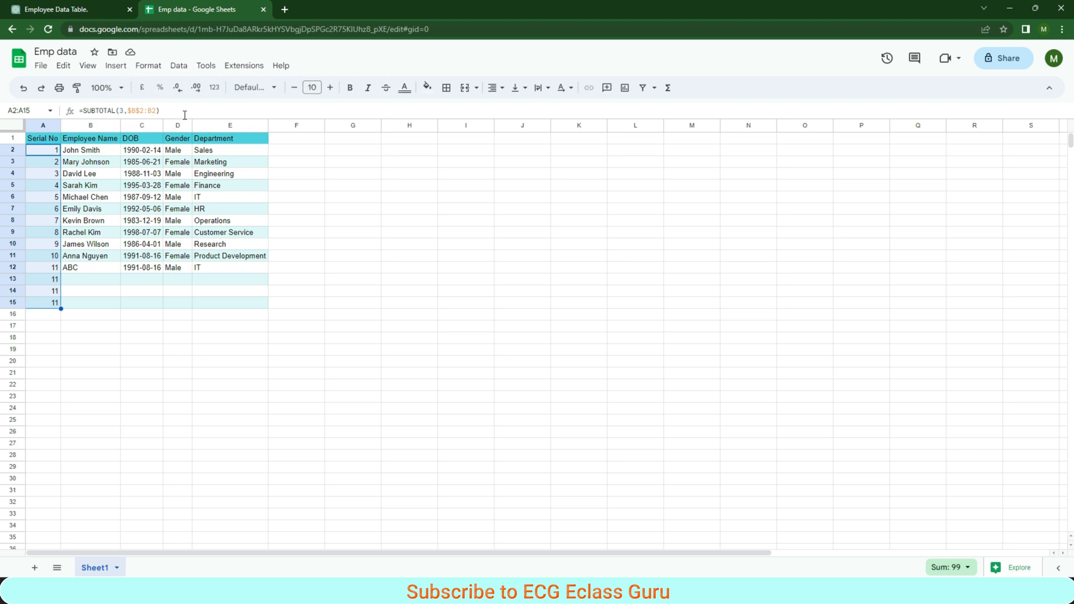
left_click(43, 160)
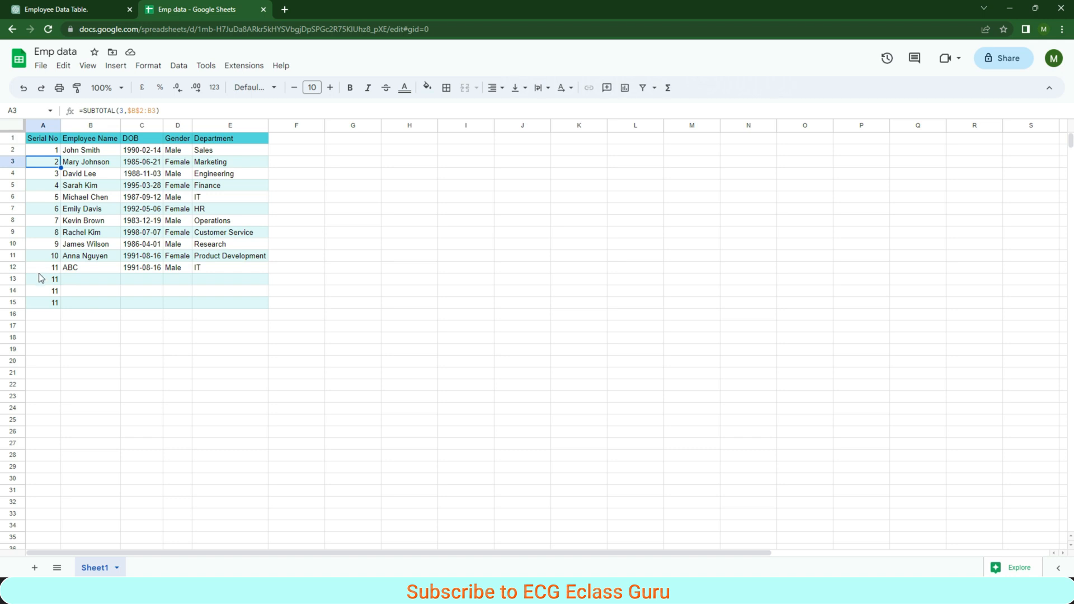
- Enter the trial text hdhdh in B13 and gbcsjdh in B15, leaving B14 blank
left_click(77, 281)
type("hdhdh")
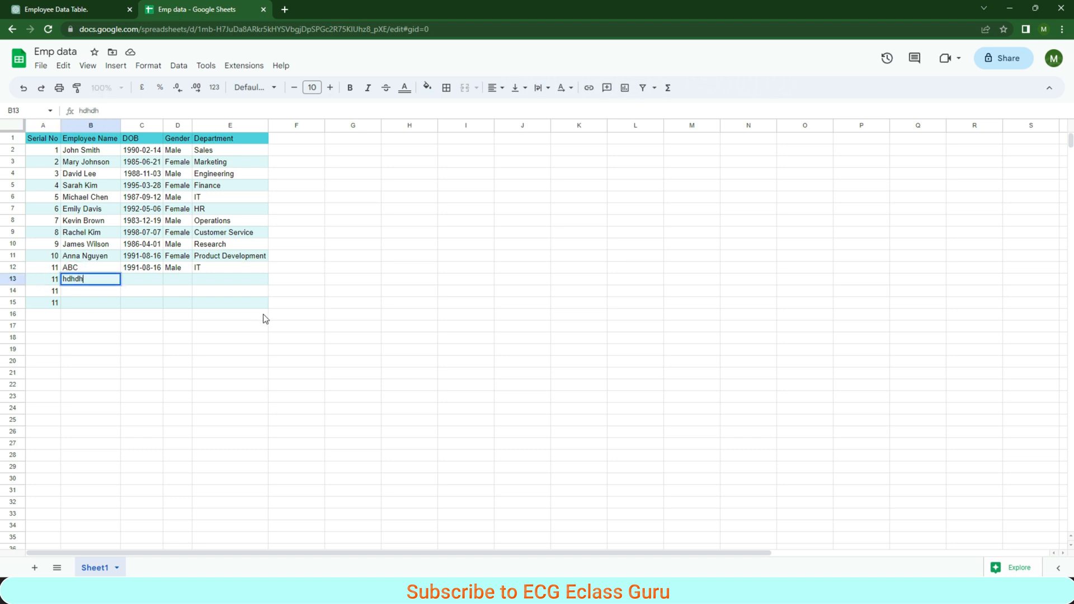
key("Return")
key("Return")
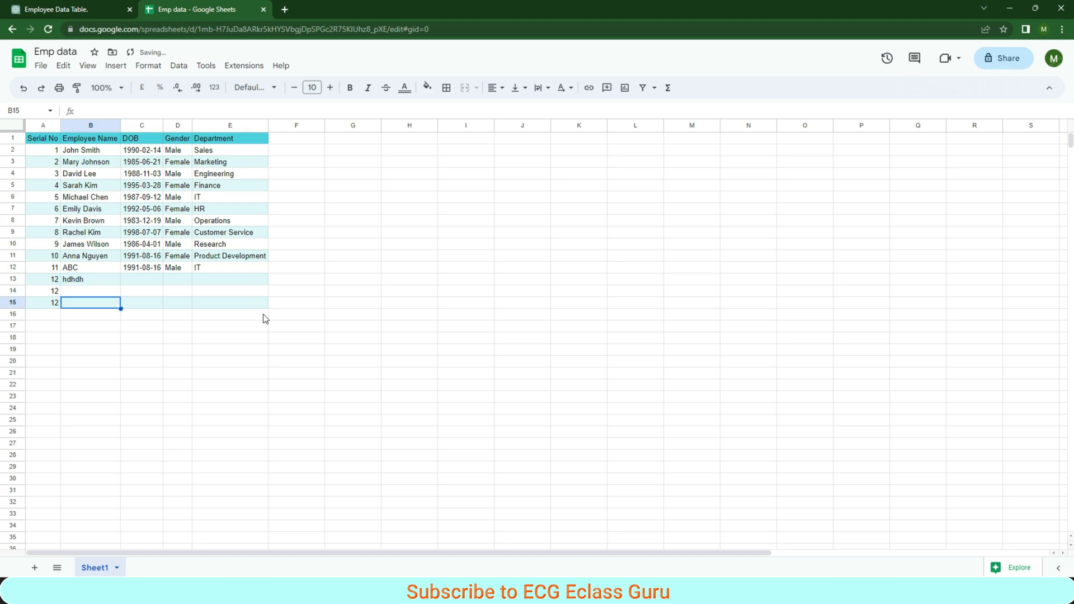
type("gbcsjdh")
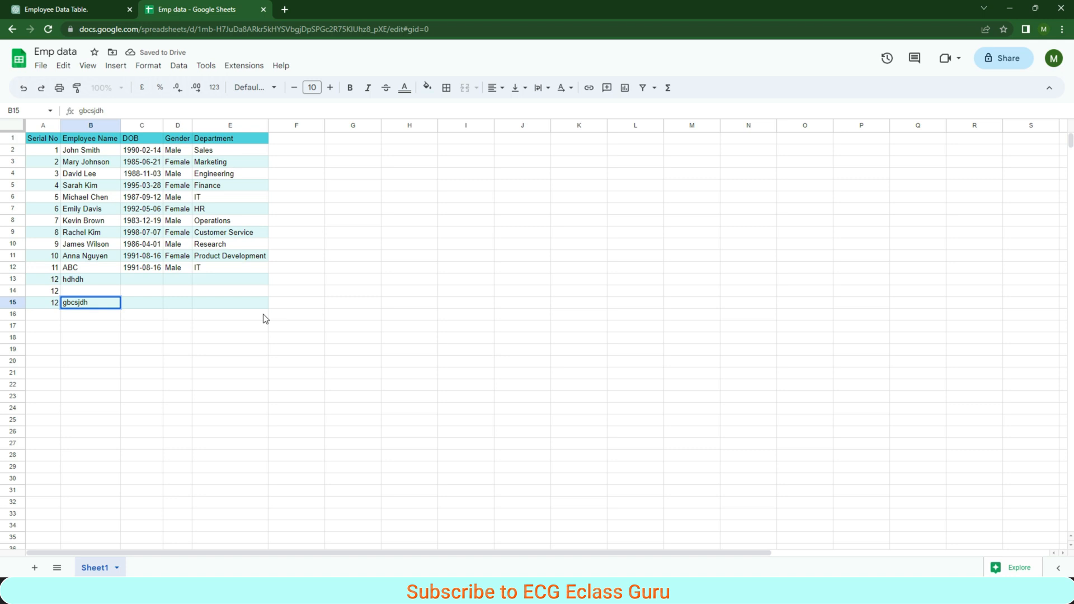
key("Return")
key("Up")
key("Up")
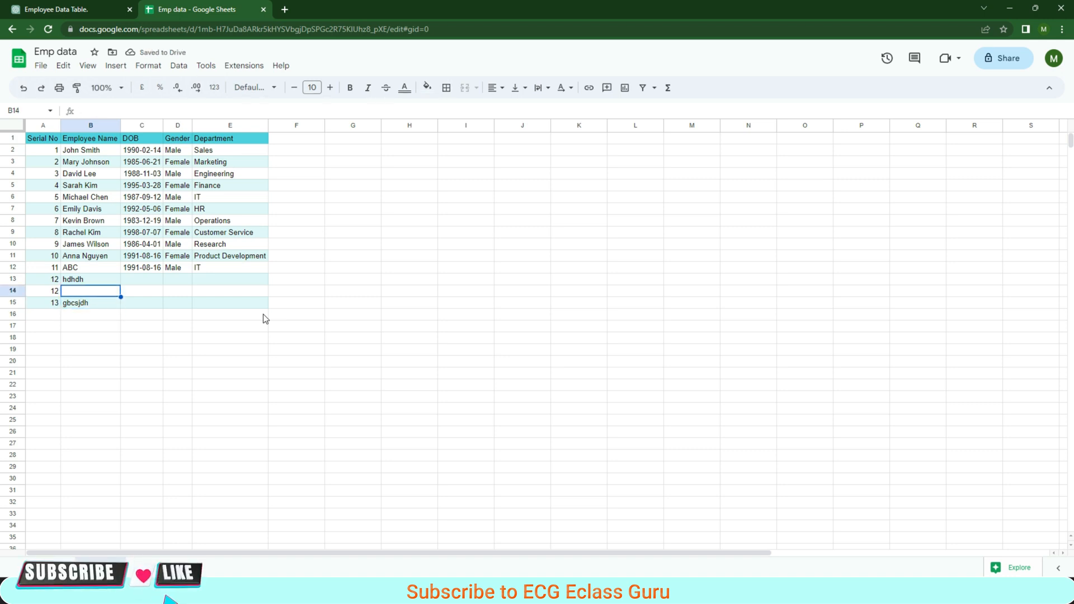
key("Down")
key("Down")
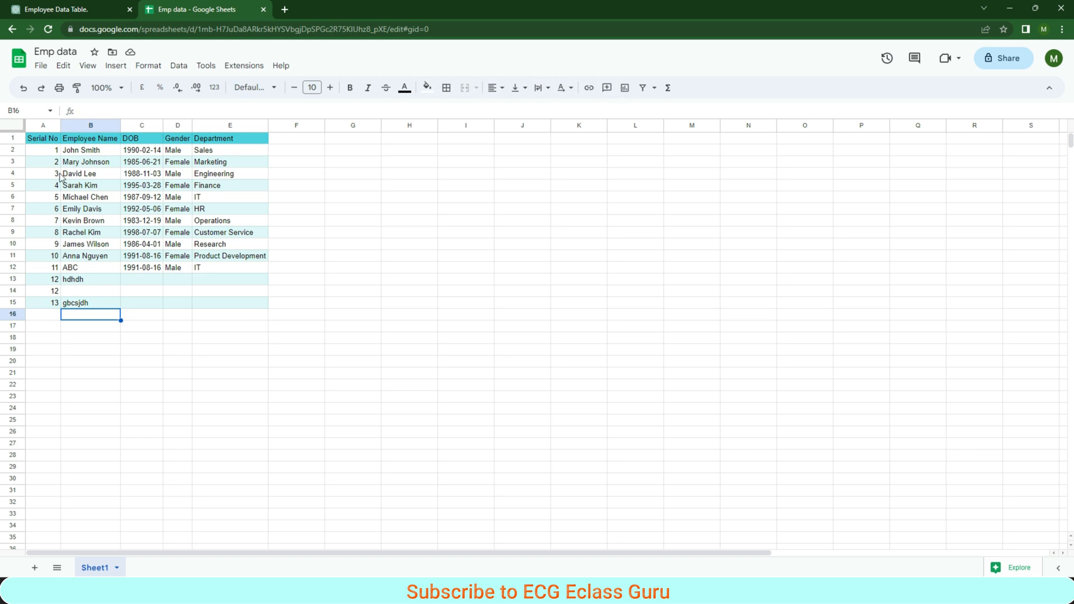
- Sort range A1:E15 by Gender from A to Z, treating the first row as headers
left_click(45, 141)
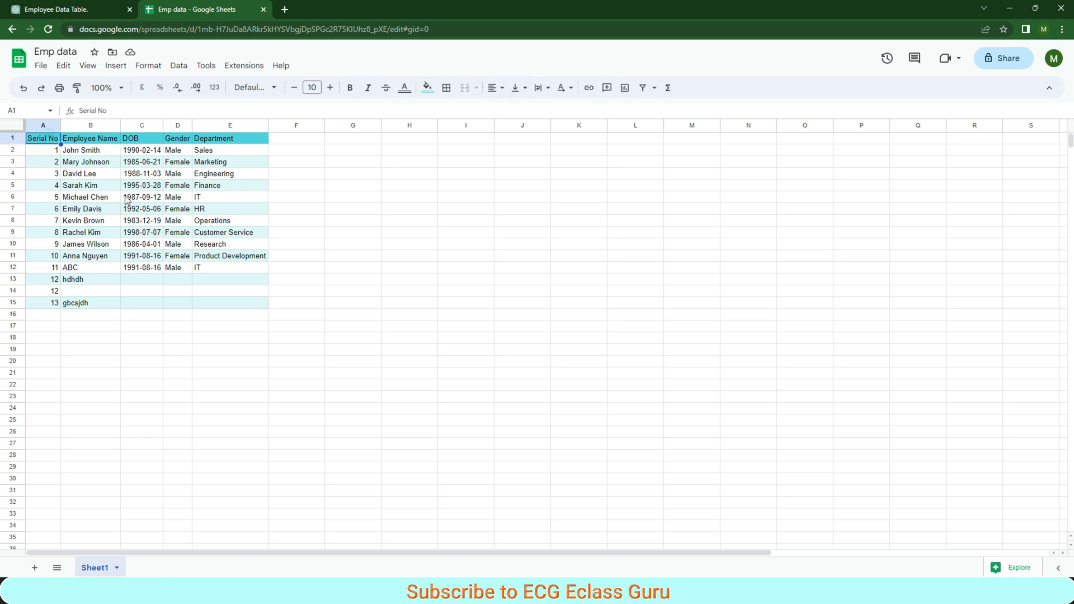
left_click(258, 302, "shift")
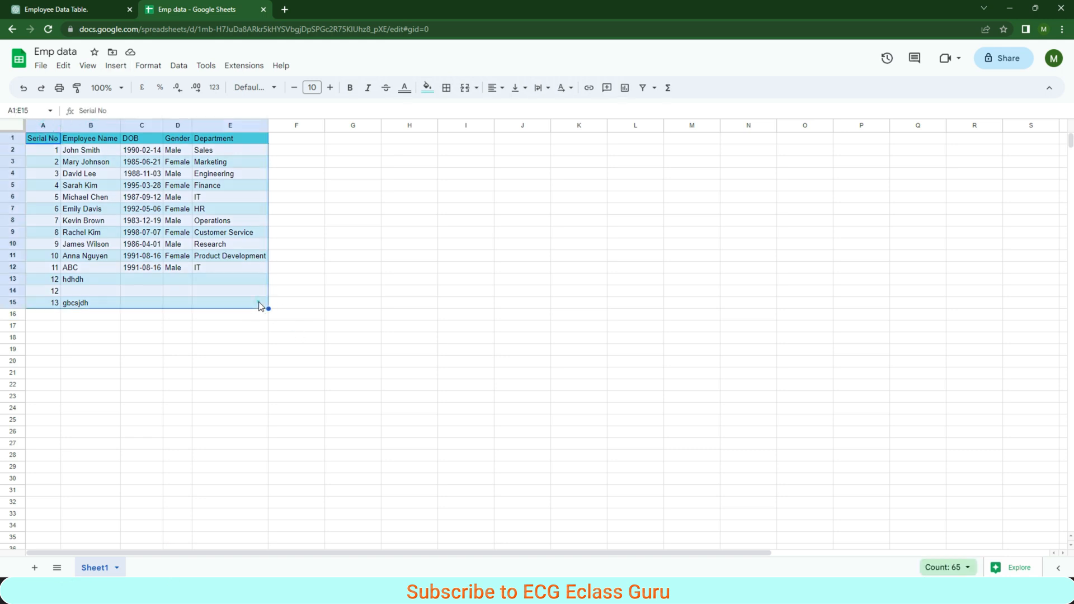
left_click(179, 67)
mouse_move(224, 103)
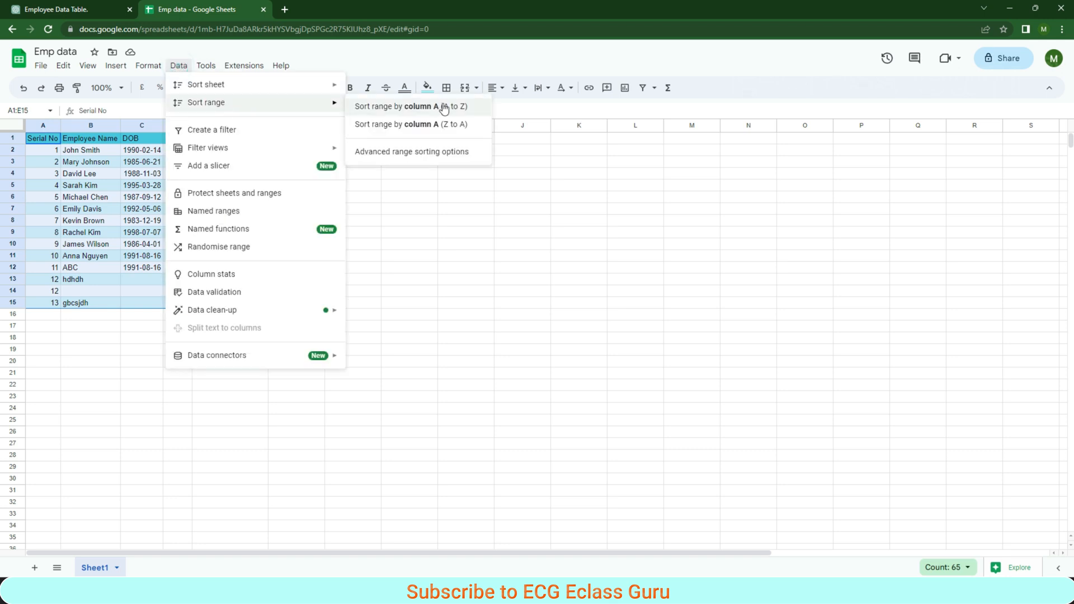
left_click(446, 152)
left_click(433, 269)
left_click(465, 297)
left_click(475, 351)
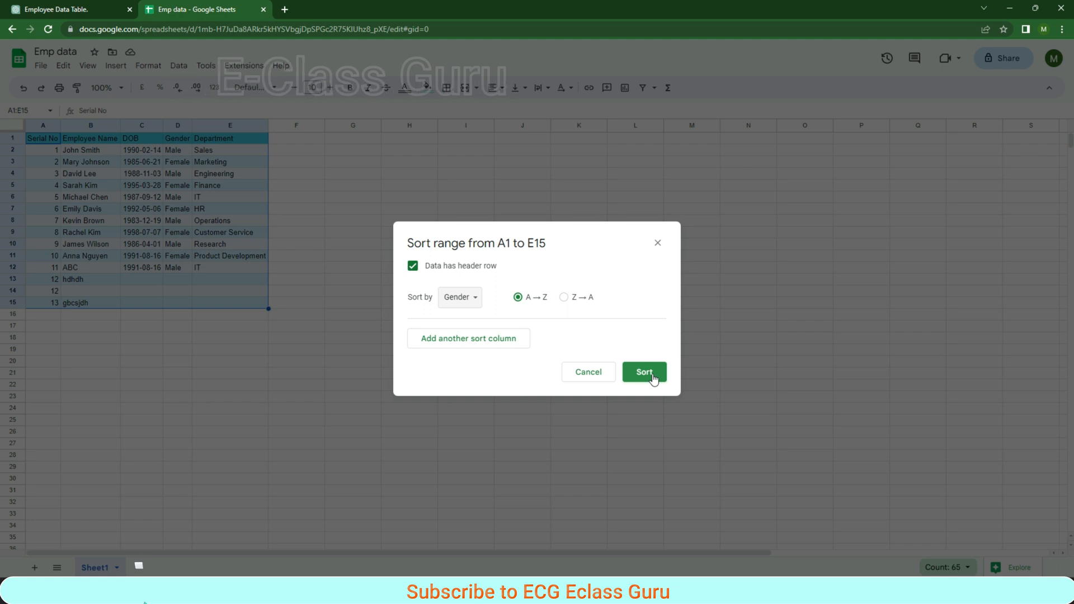
left_click(652, 376)
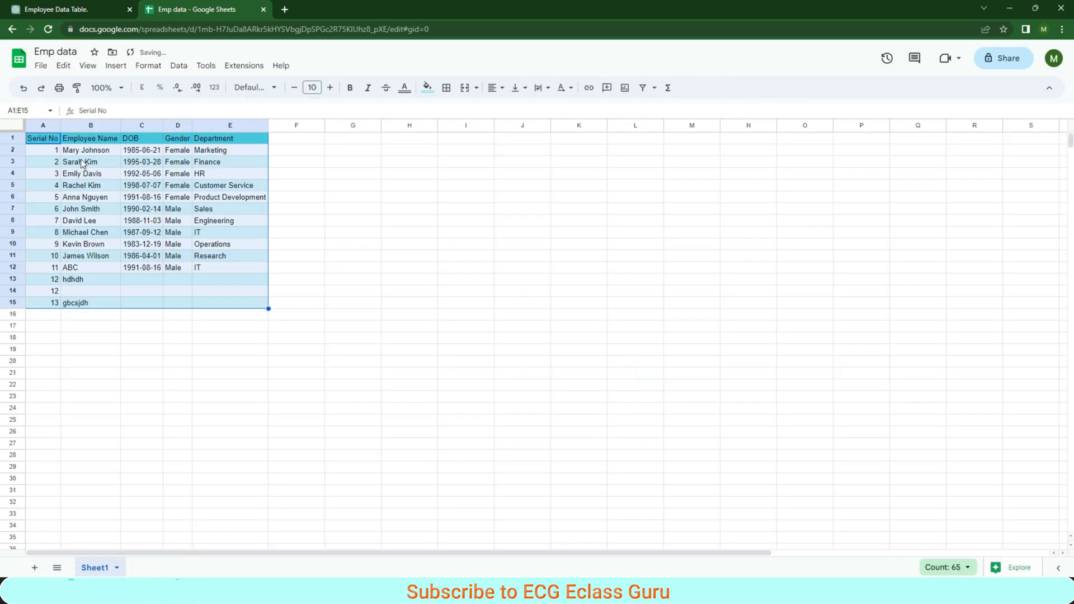